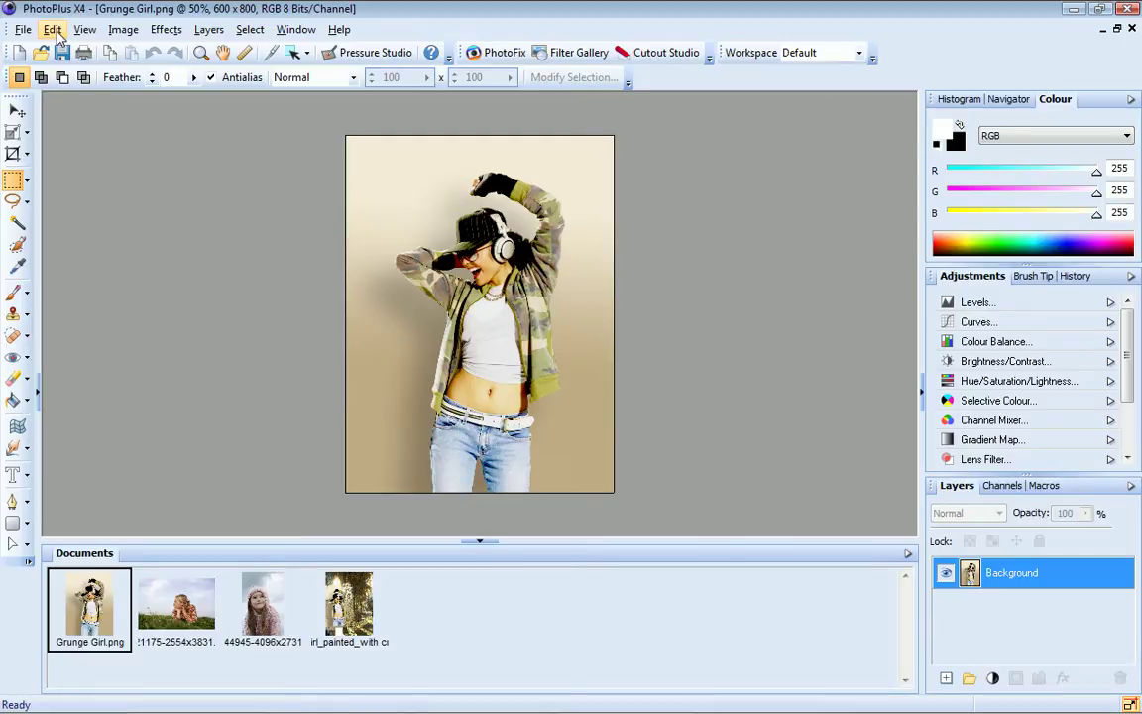
Step: Copy the Grunge Girl photo, then open bus-stop.Spp from Edge Library DVD's Aging Layered folder
click(53, 30)
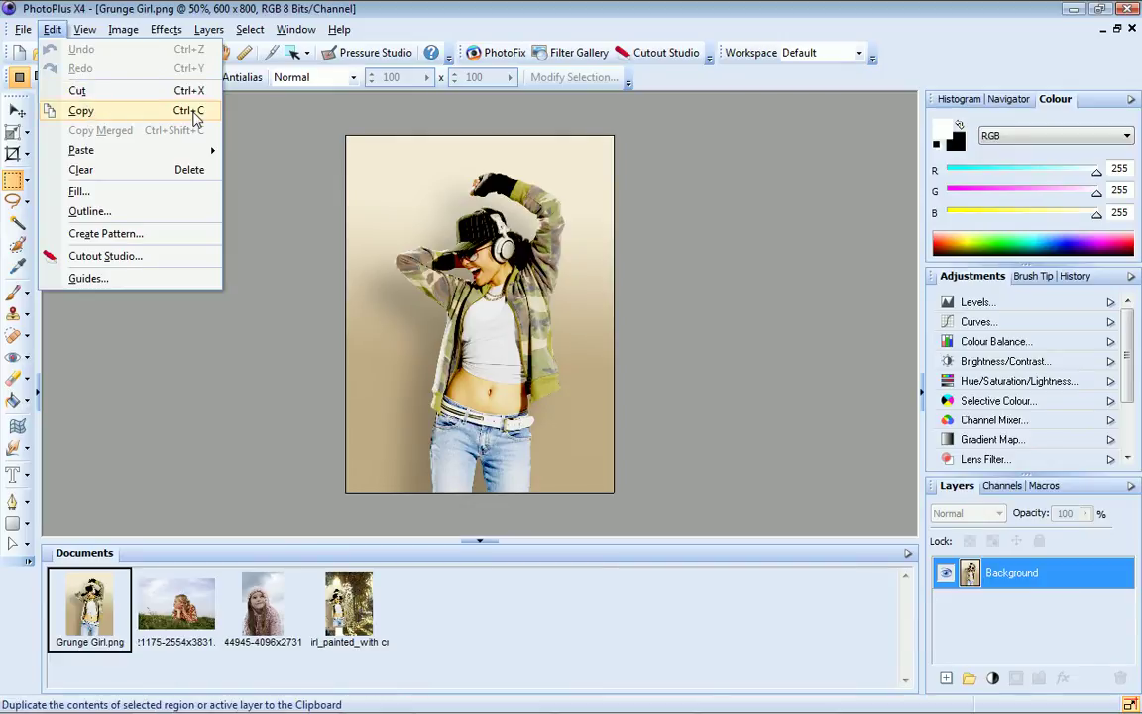
click(196, 111)
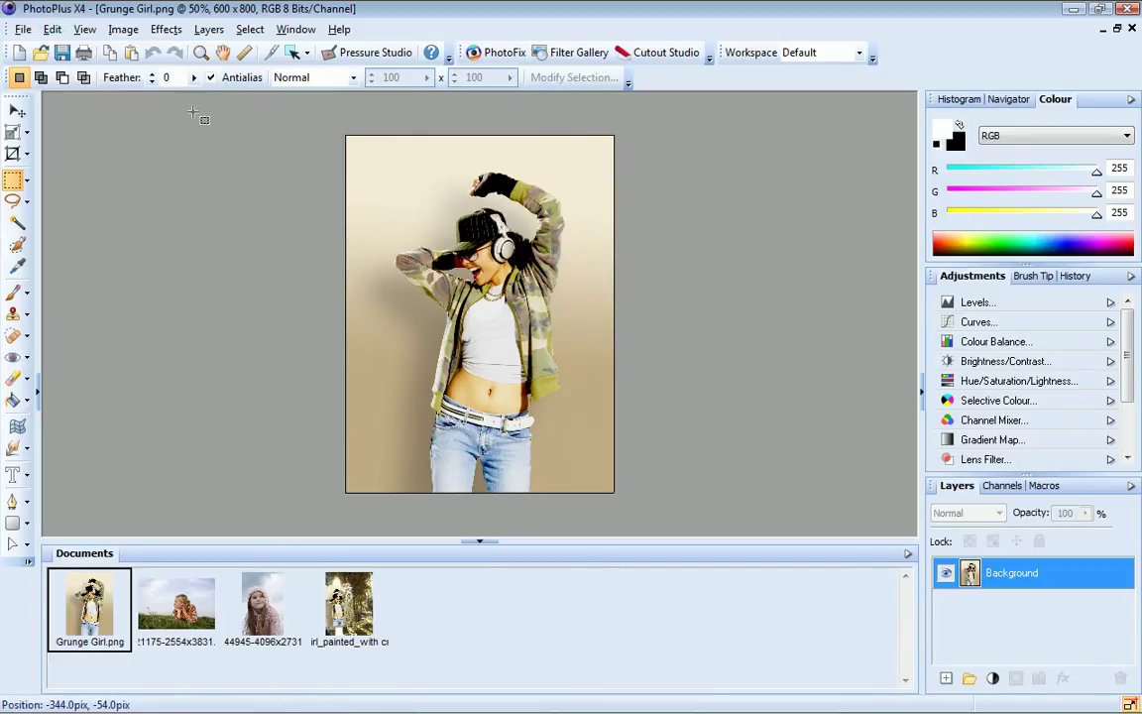
click(39, 55)
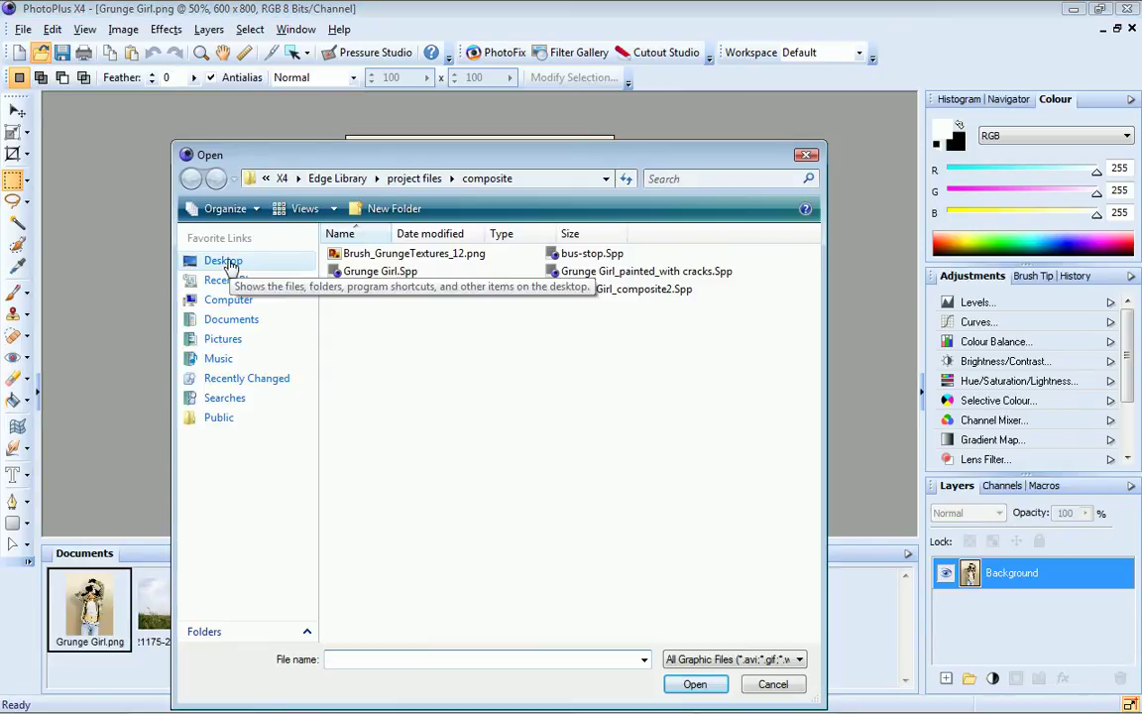
click(225, 262)
double_click(427, 443)
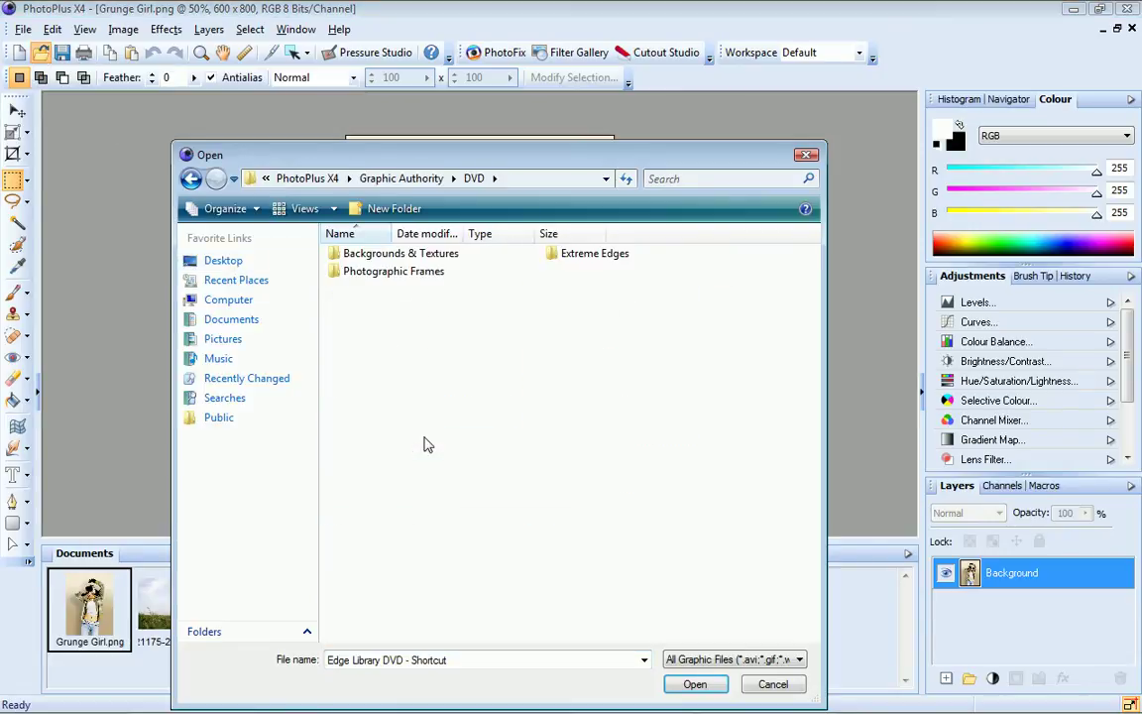
double_click(402, 255)
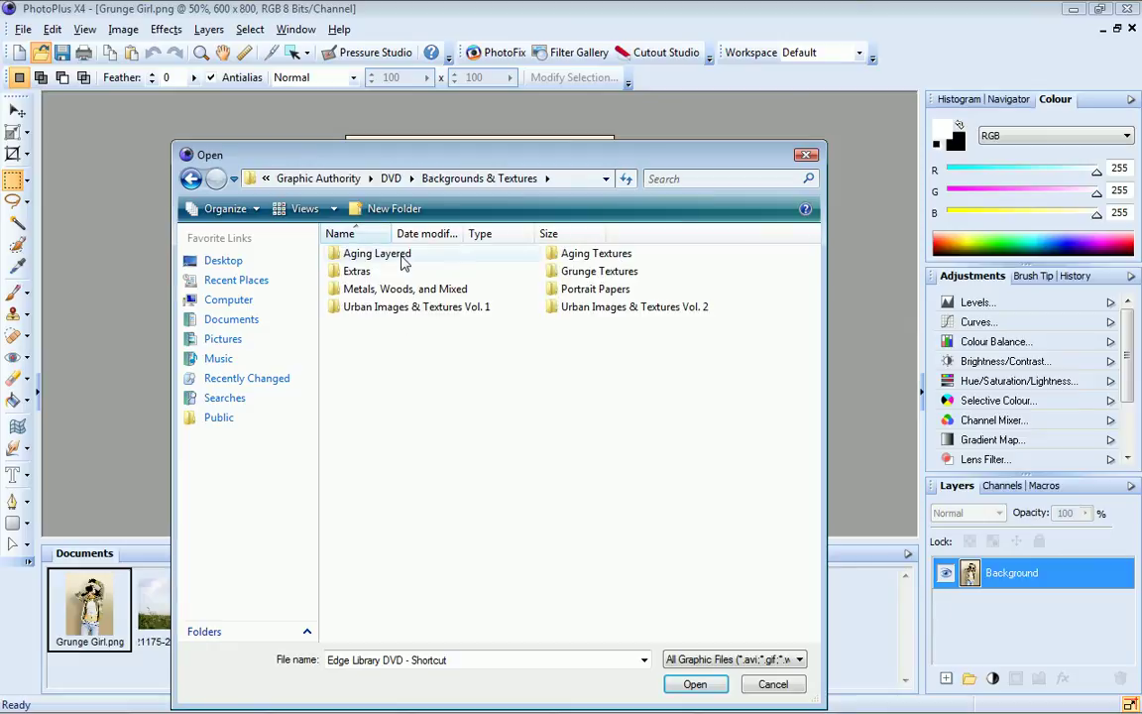
double_click(377, 254)
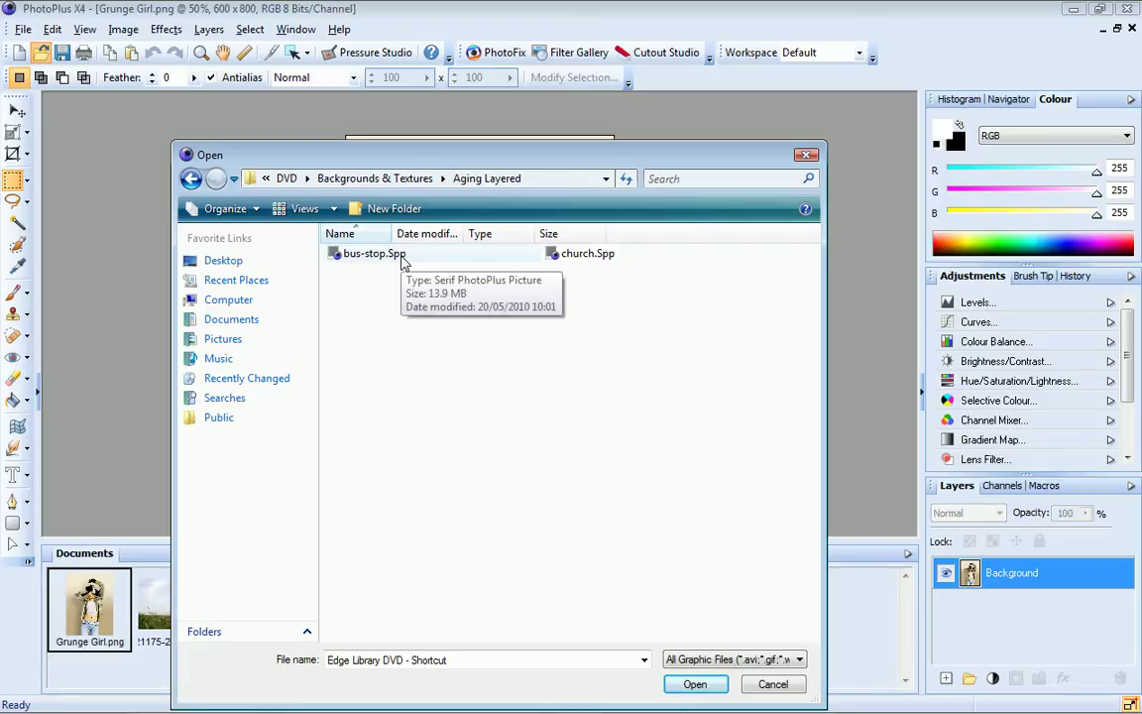
click(402, 260)
click(695, 684)
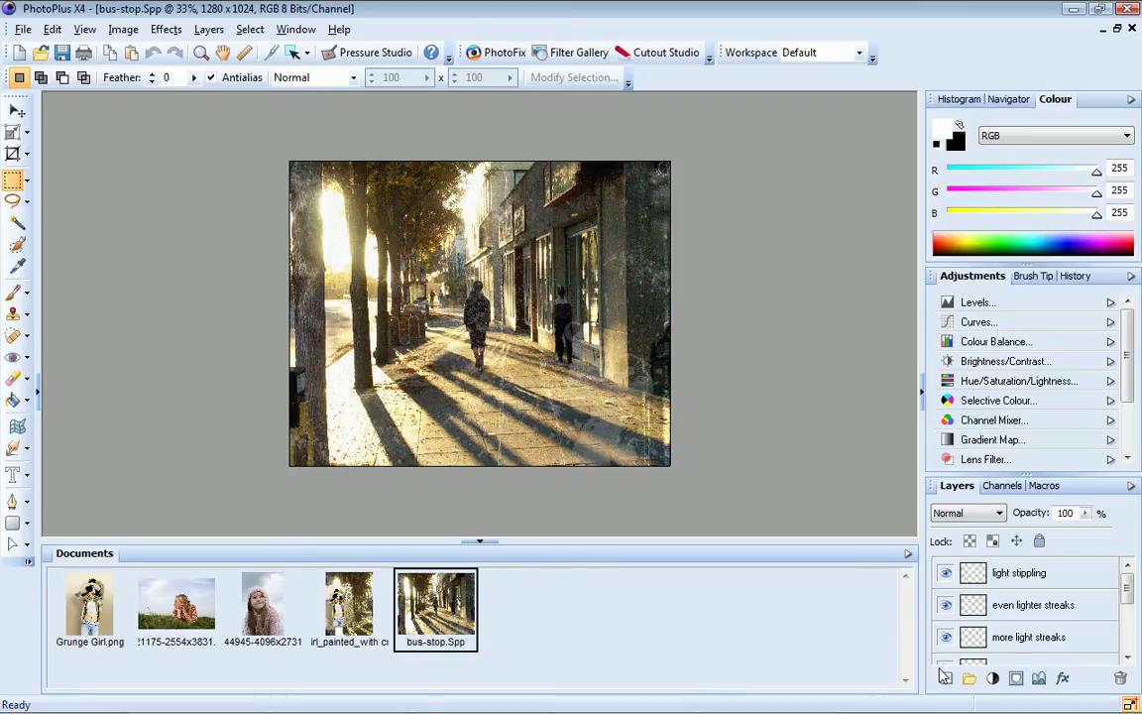
mouse_move(1128, 593)
mouse_down()
mouse_move(1130, 650)
mouse_move(1132, 585)
mouse_up()
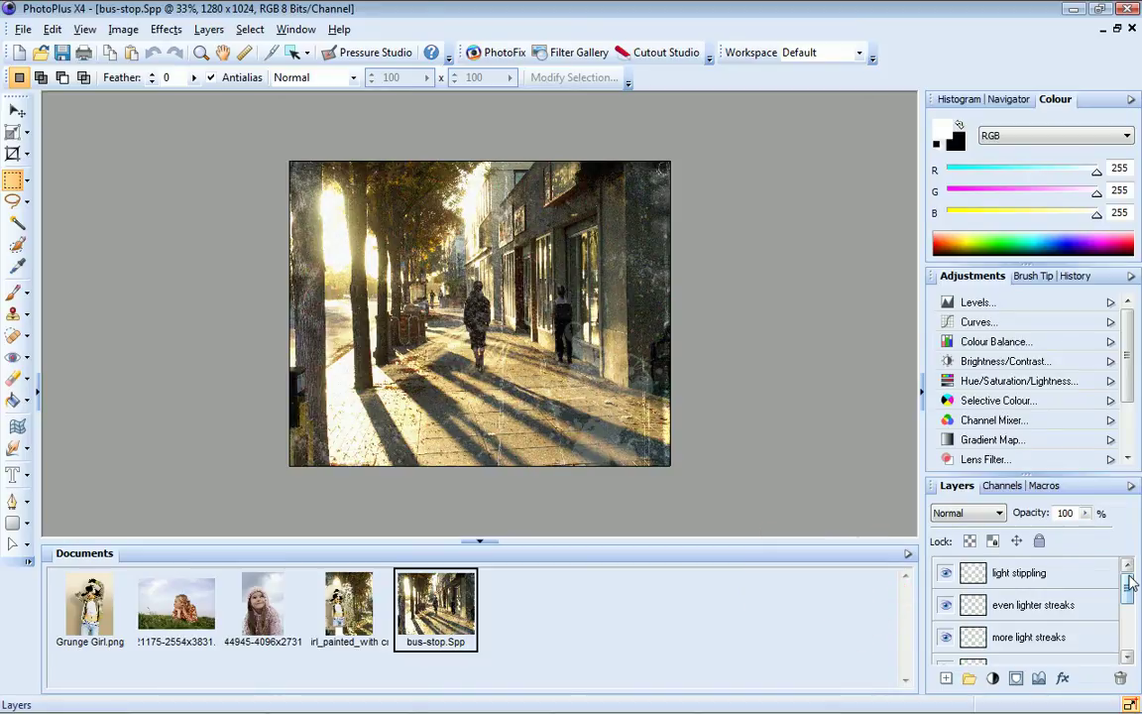
click(945, 573)
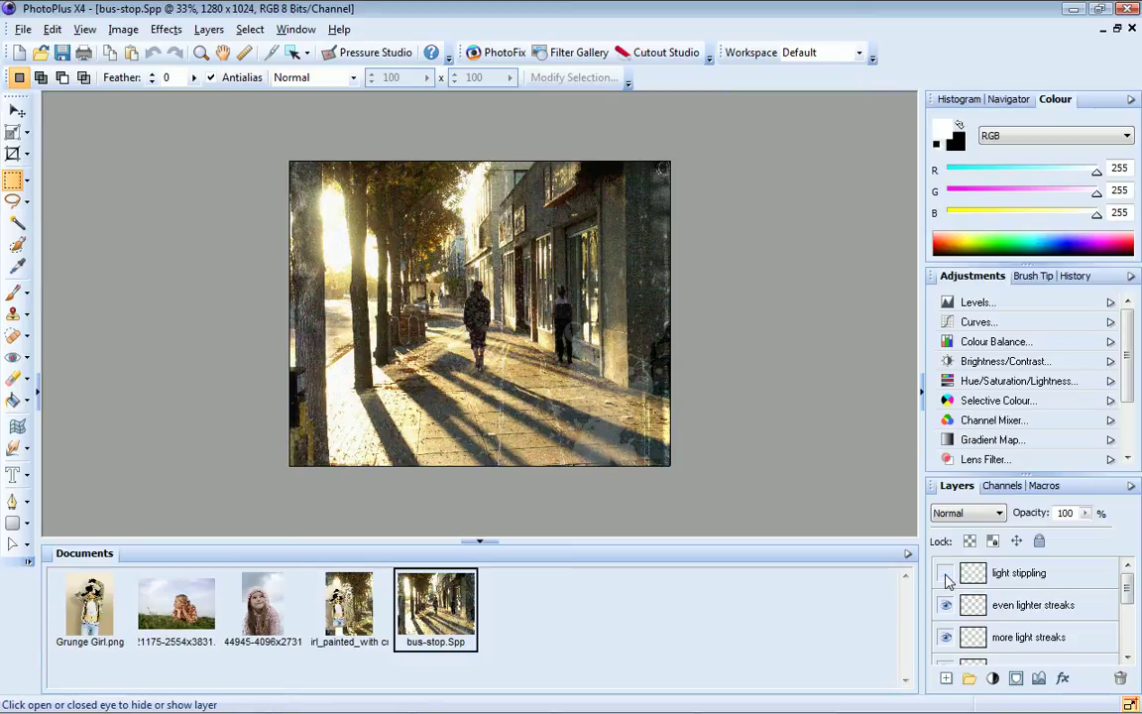
click(947, 605)
click(947, 639)
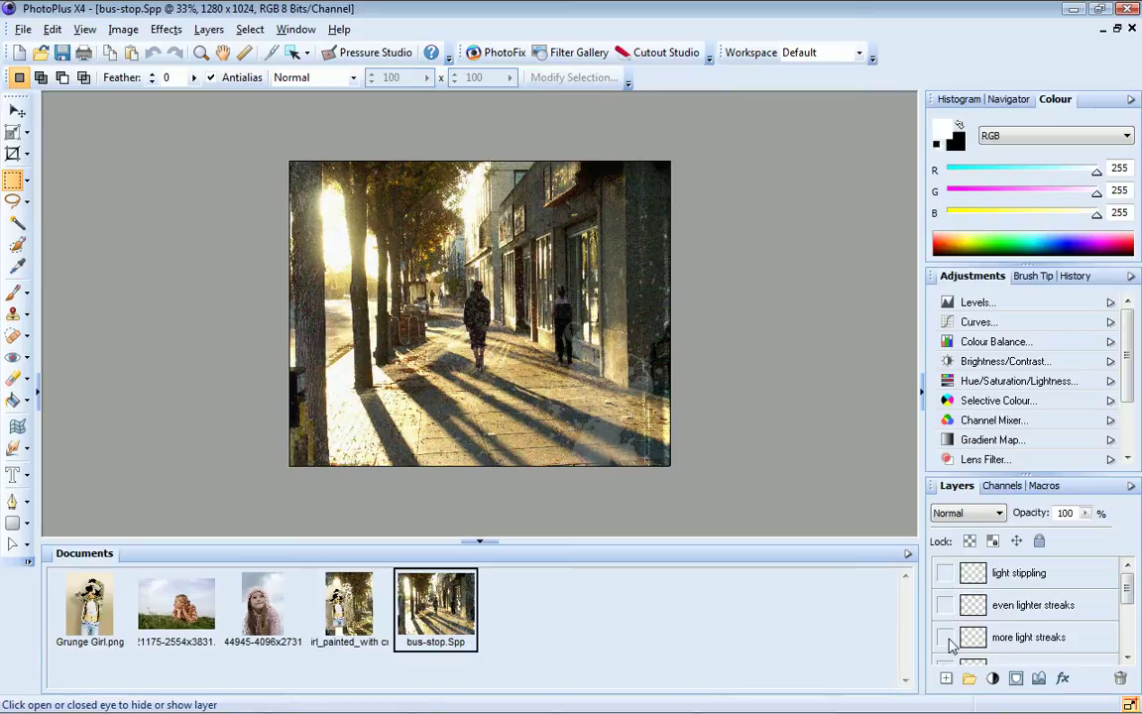
click(947, 640)
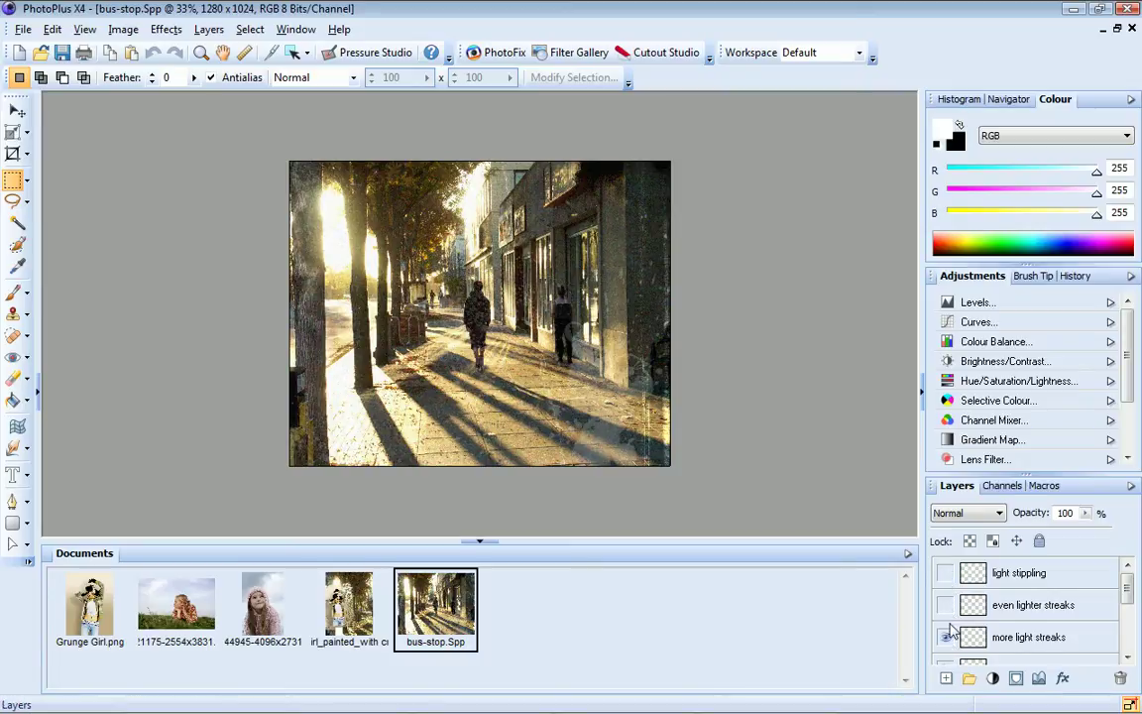
click(947, 606)
click(946, 574)
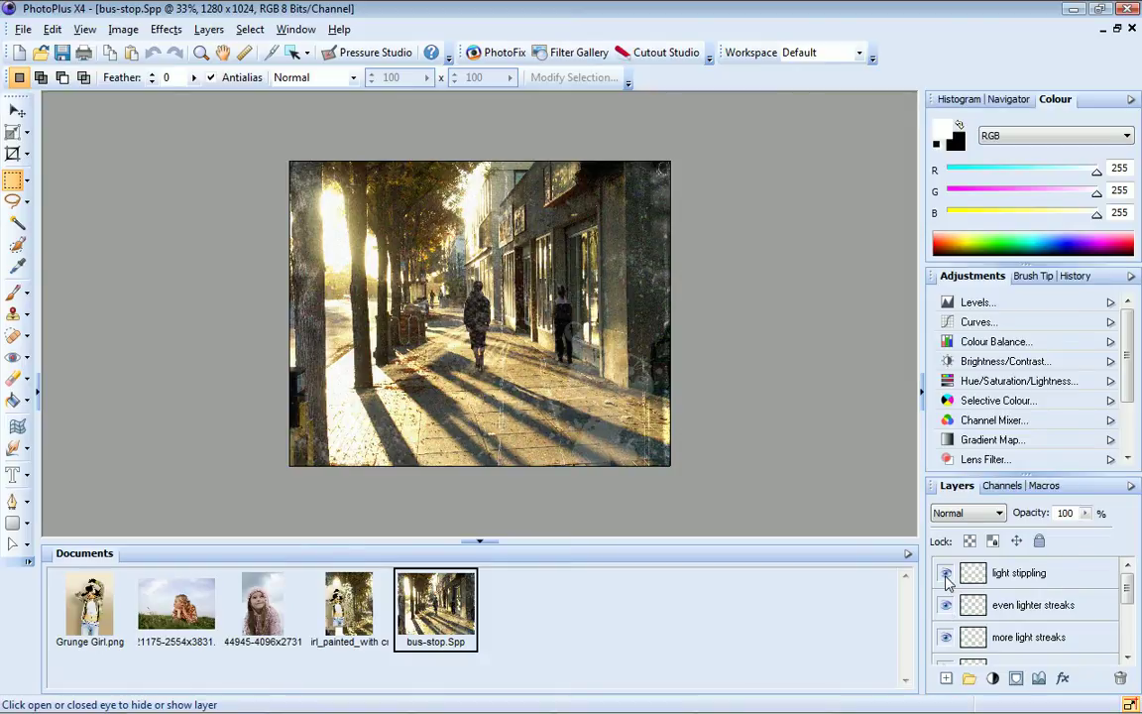
Step: Paste the copied girl photo as a new layer above the light stippling layer
click(1014, 575)
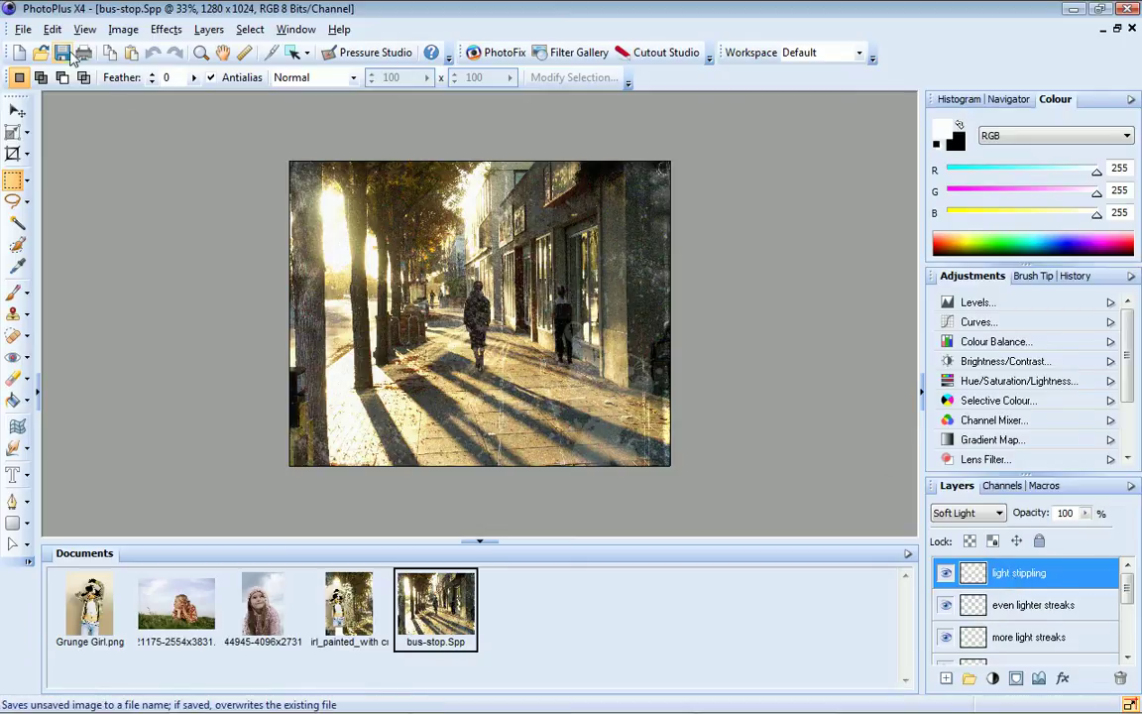
click(51, 29)
mouse_move(110, 149)
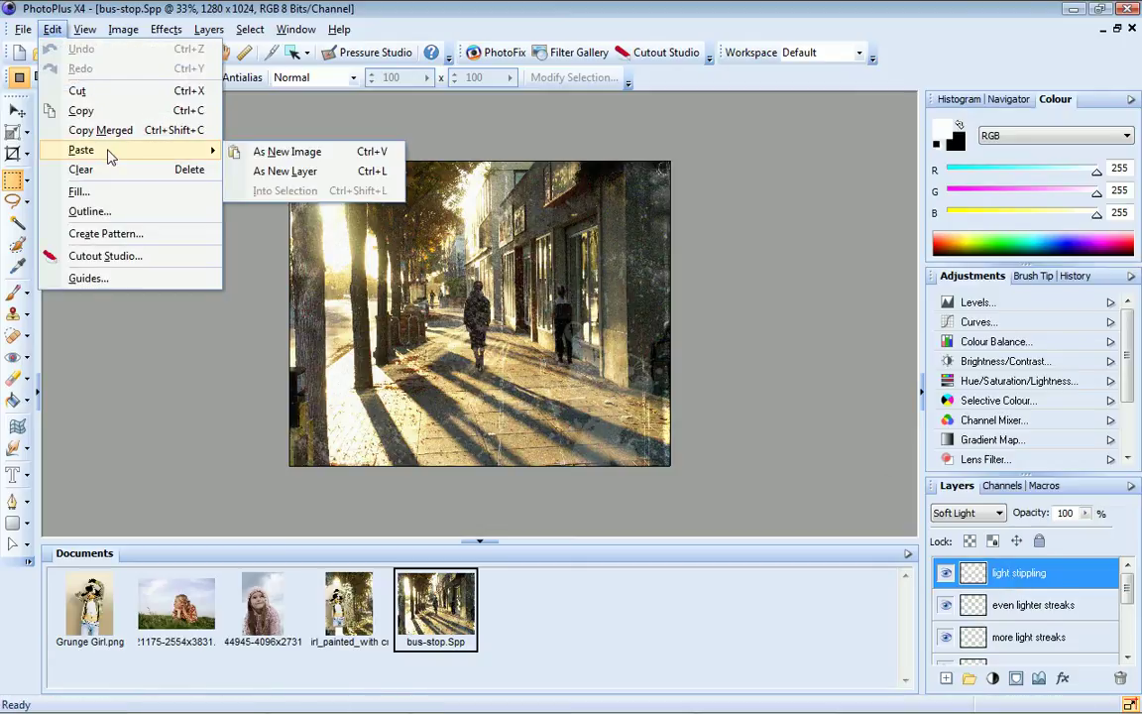
click(283, 171)
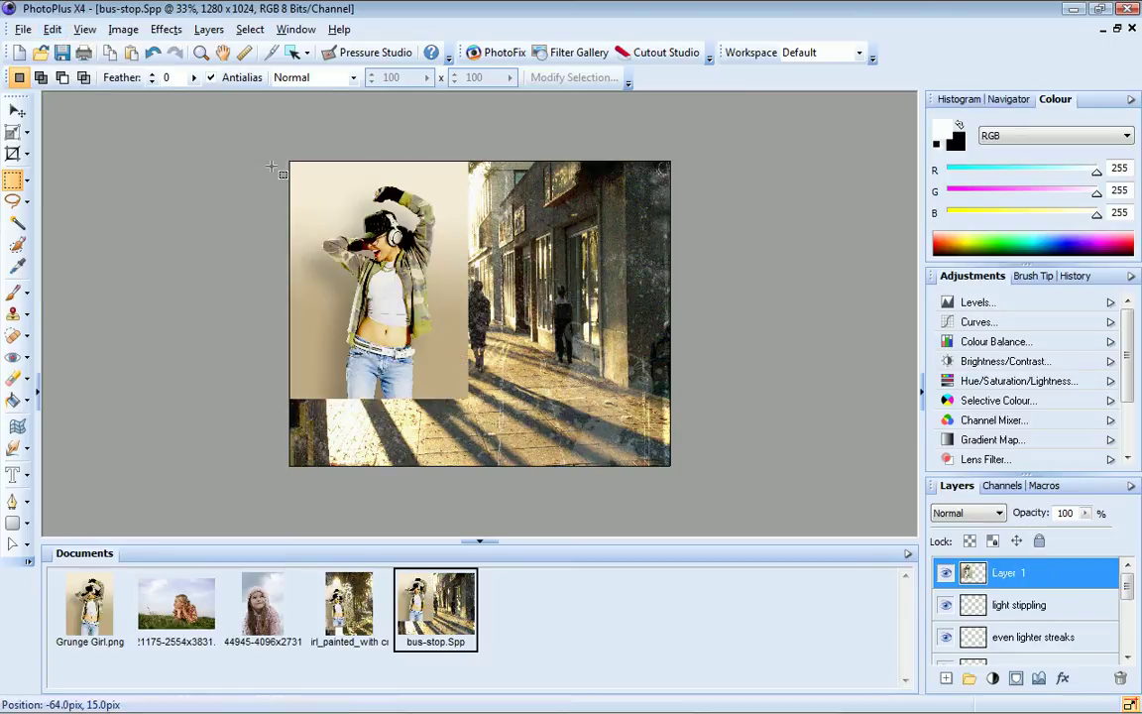
Step: Rename the new layer to 'Photo layer'
double_click(1051, 581)
text(Photo layer)
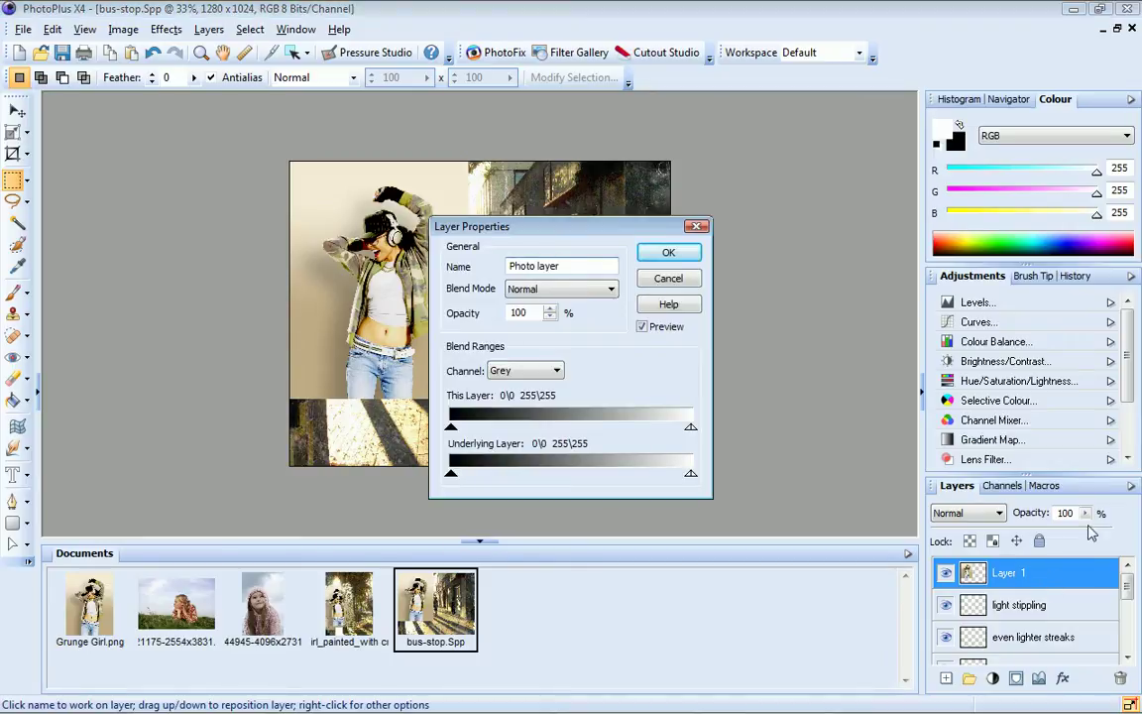
click(656, 252)
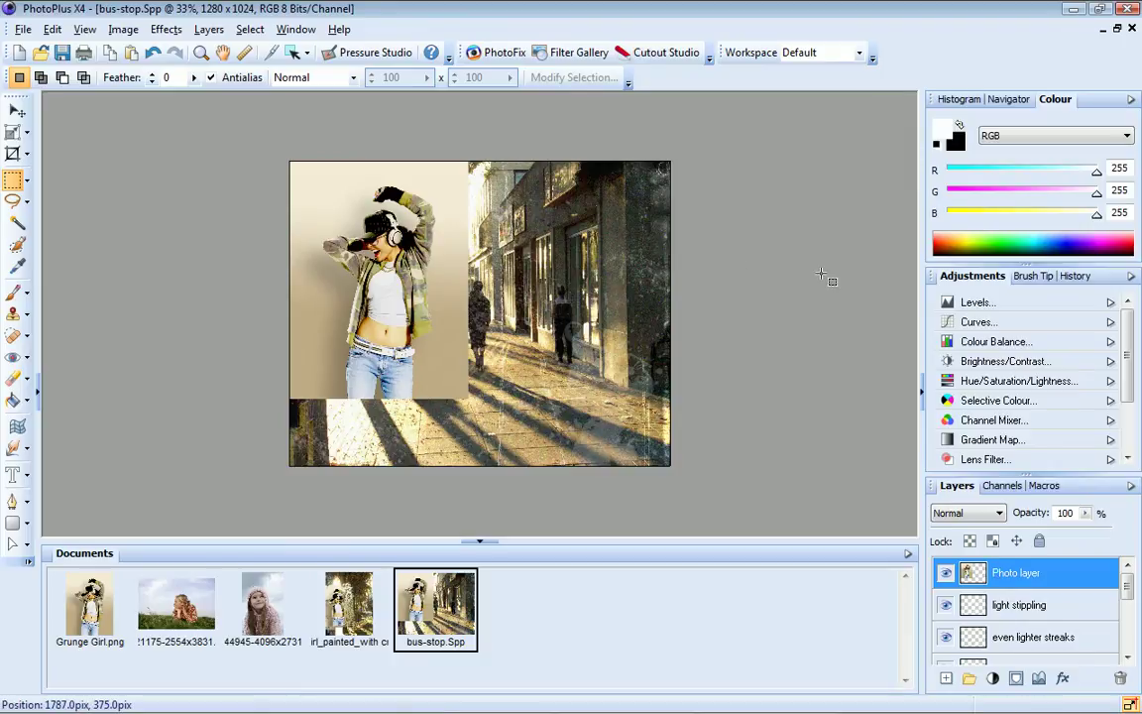
Step: With the Deform tool, scale the photo down, tilt it, and move it right and down
click(15, 133)
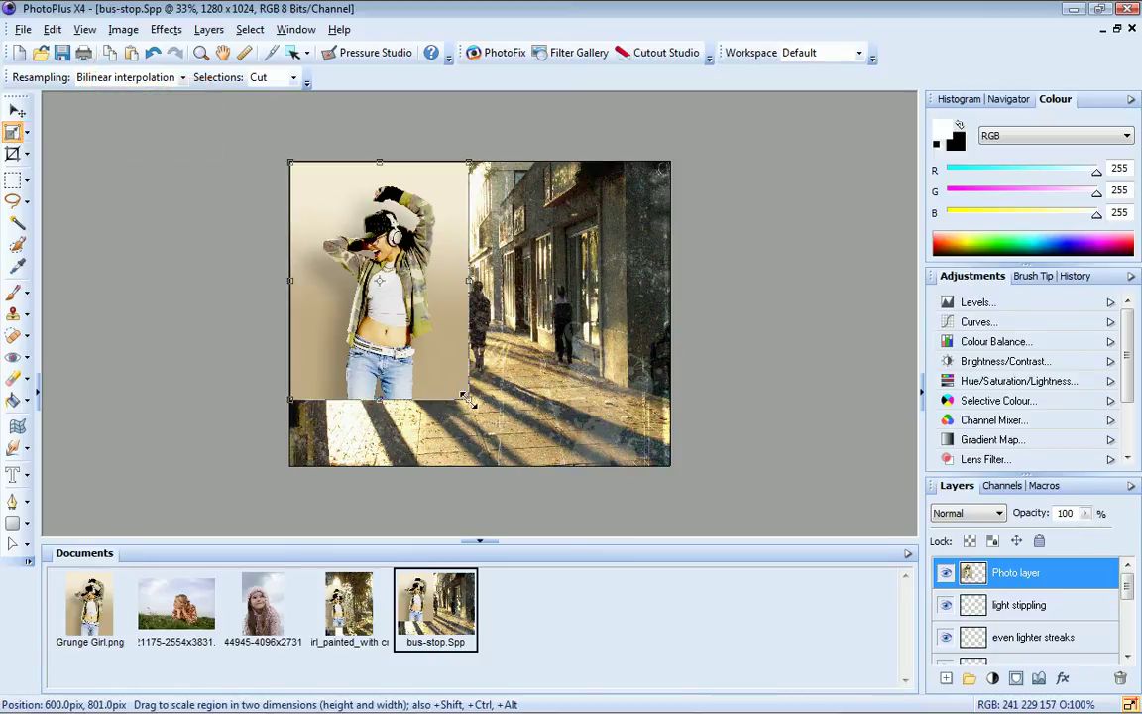
drag(470, 399, 437, 391)
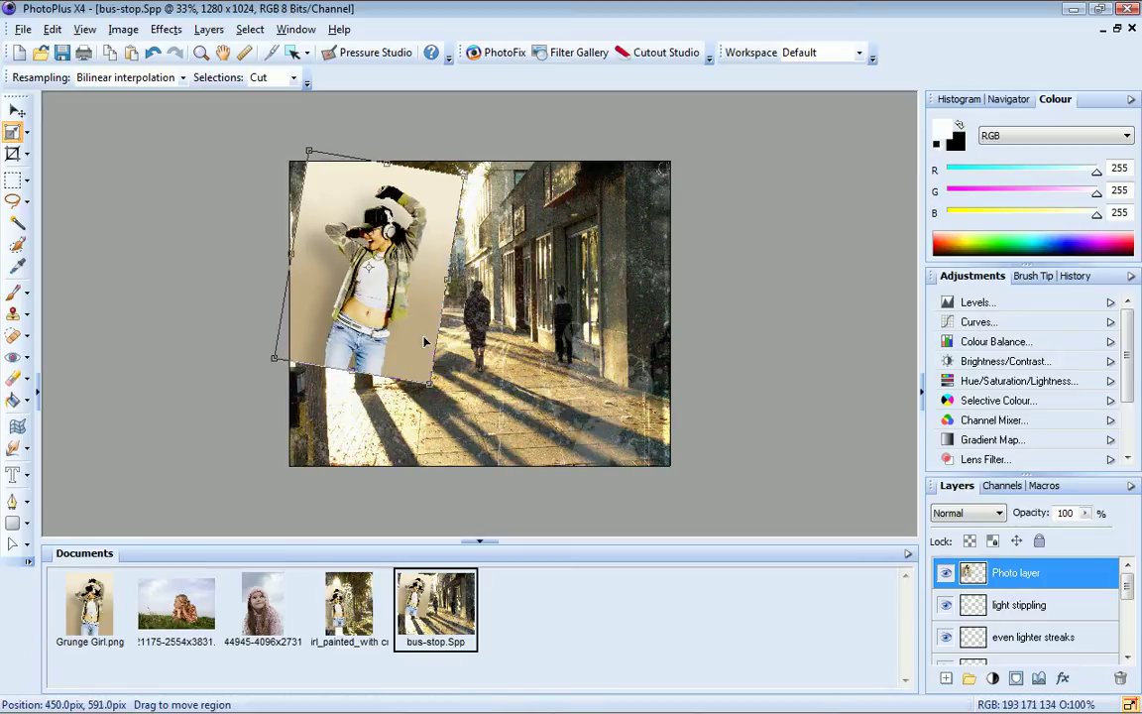
drag(417, 322, 576, 373)
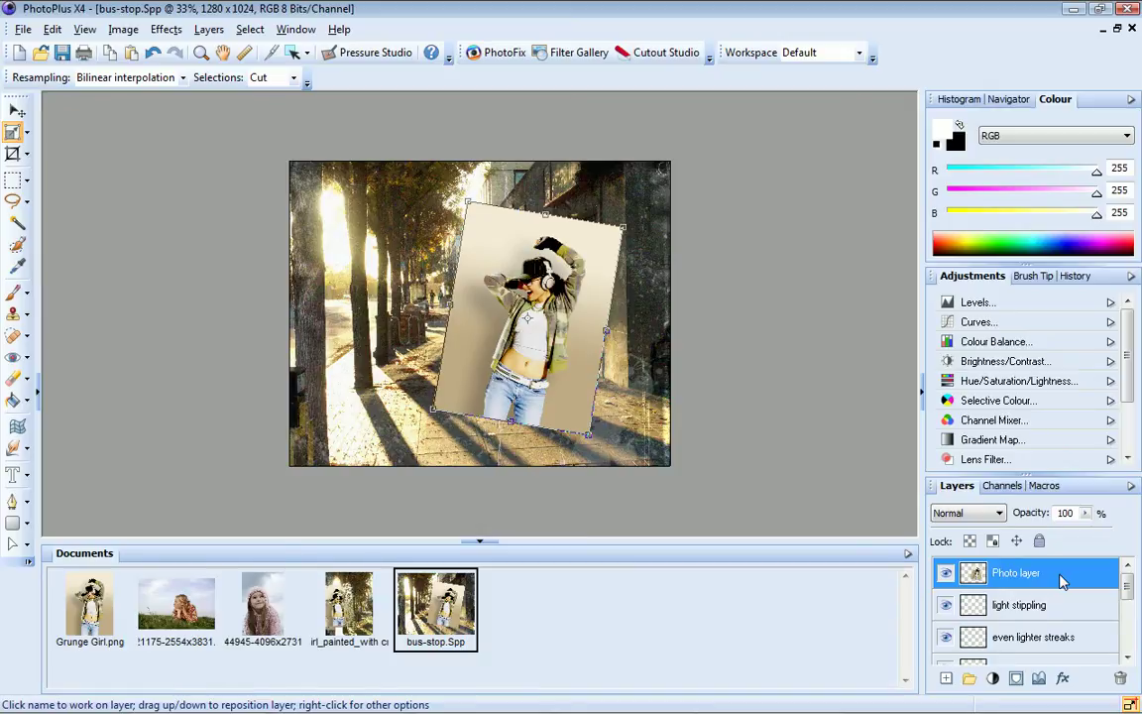
Step: Drag Photo layer down the Layers panel so it sits beneath more light streaks
drag(1063, 581, 1065, 626)
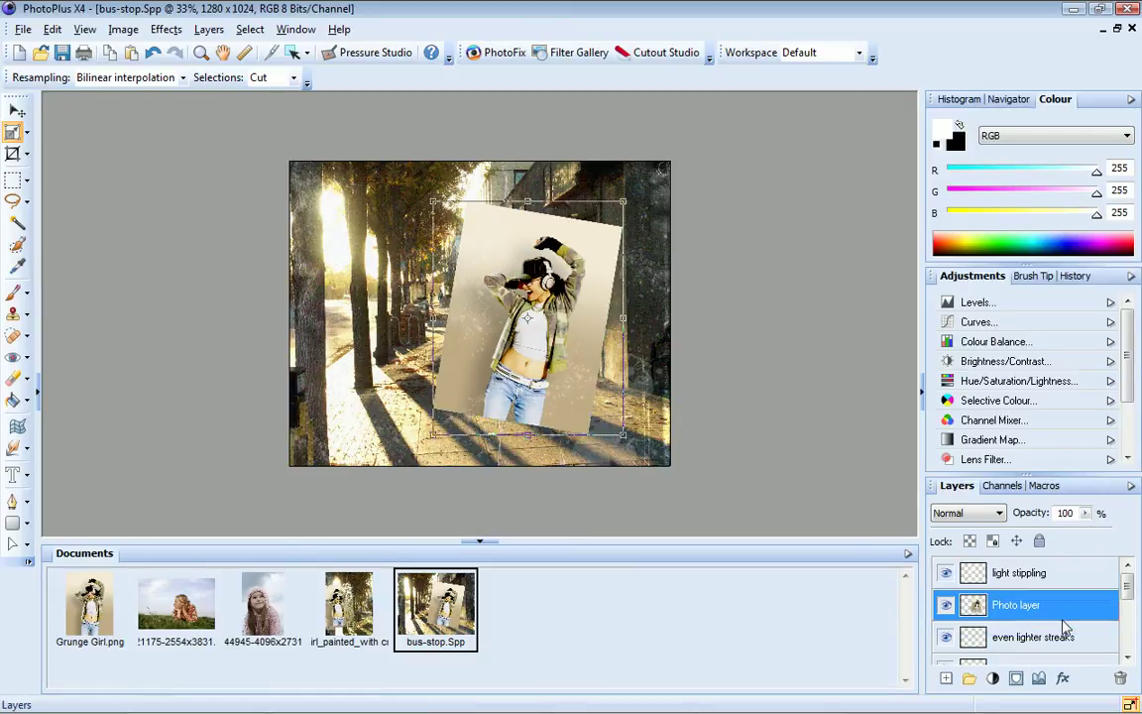
scroll(1099, 610, down, 2)
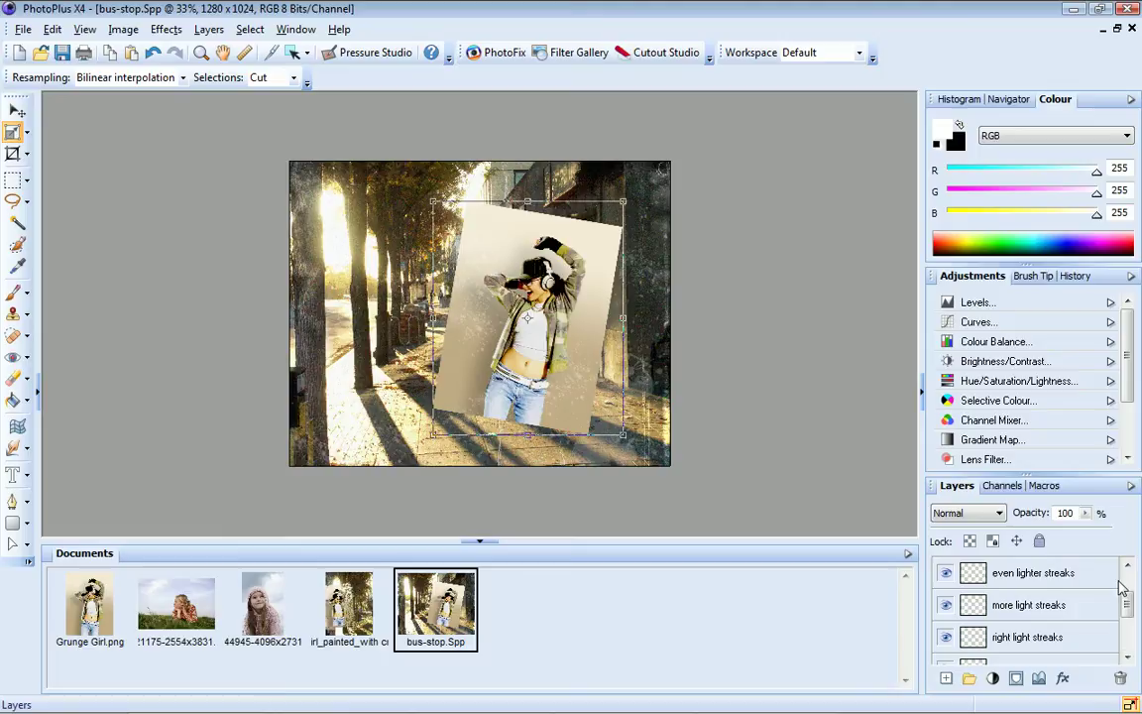
scroll(1110, 587, up, 1)
drag(1066, 573, 1071, 627)
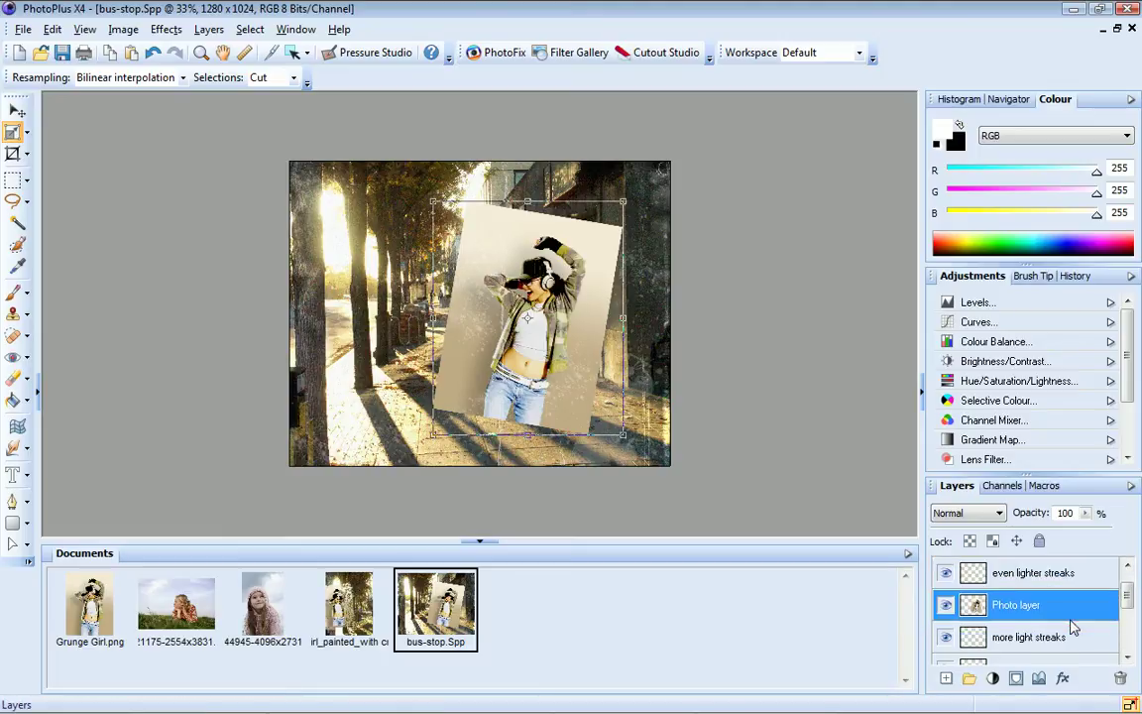
scroll(1016, 593, down, 1)
mouse_move(1071, 575)
mouse_down()
mouse_move(1091, 585)
mouse_move(1081, 625)
mouse_up()
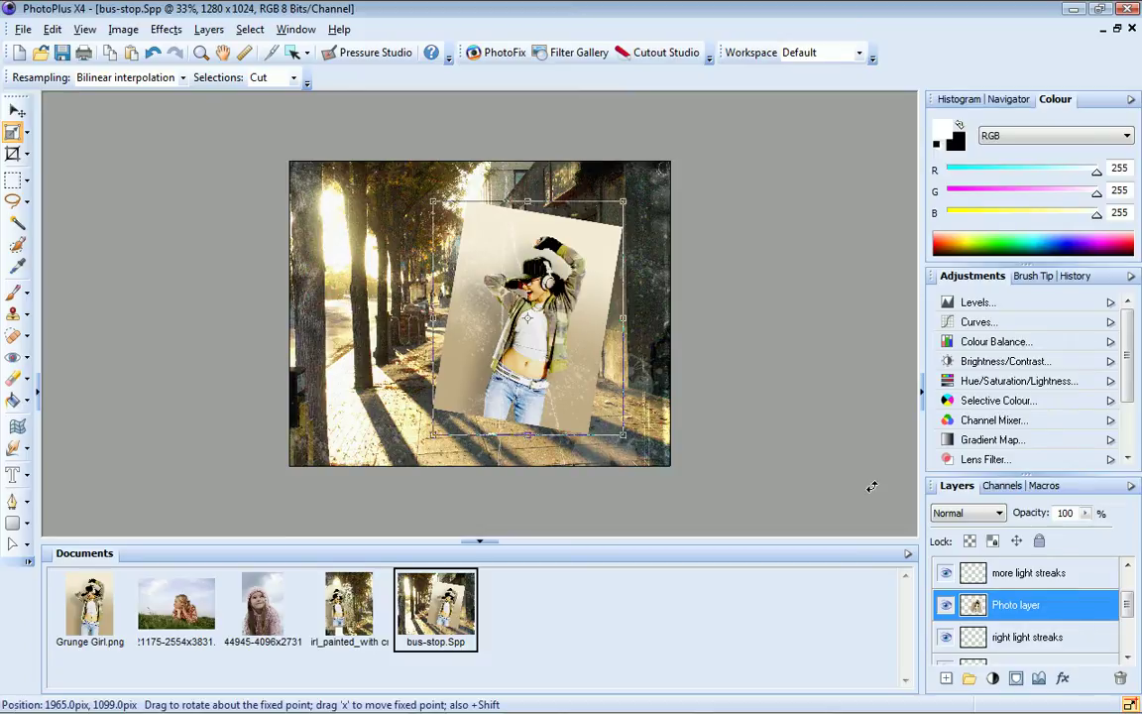
Step: Commit the photo transform, then open 026.png from Extreme Edges Vol. 2 > Landscape Readymades > 10x8
key(m)
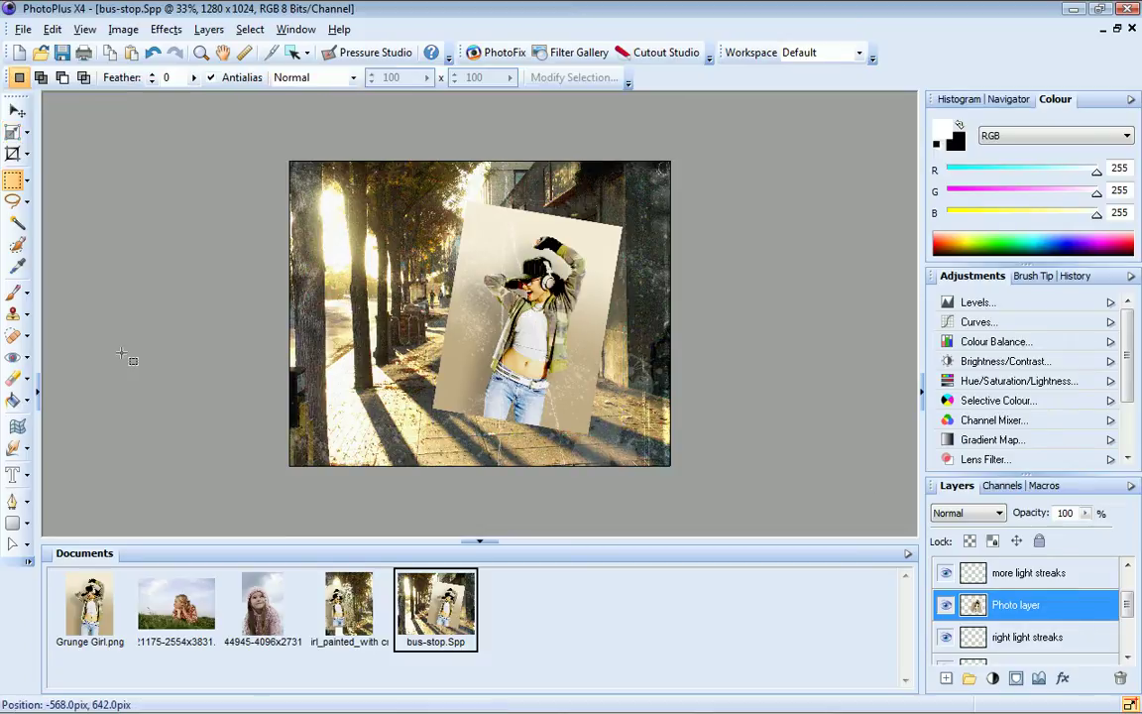
click(176, 606)
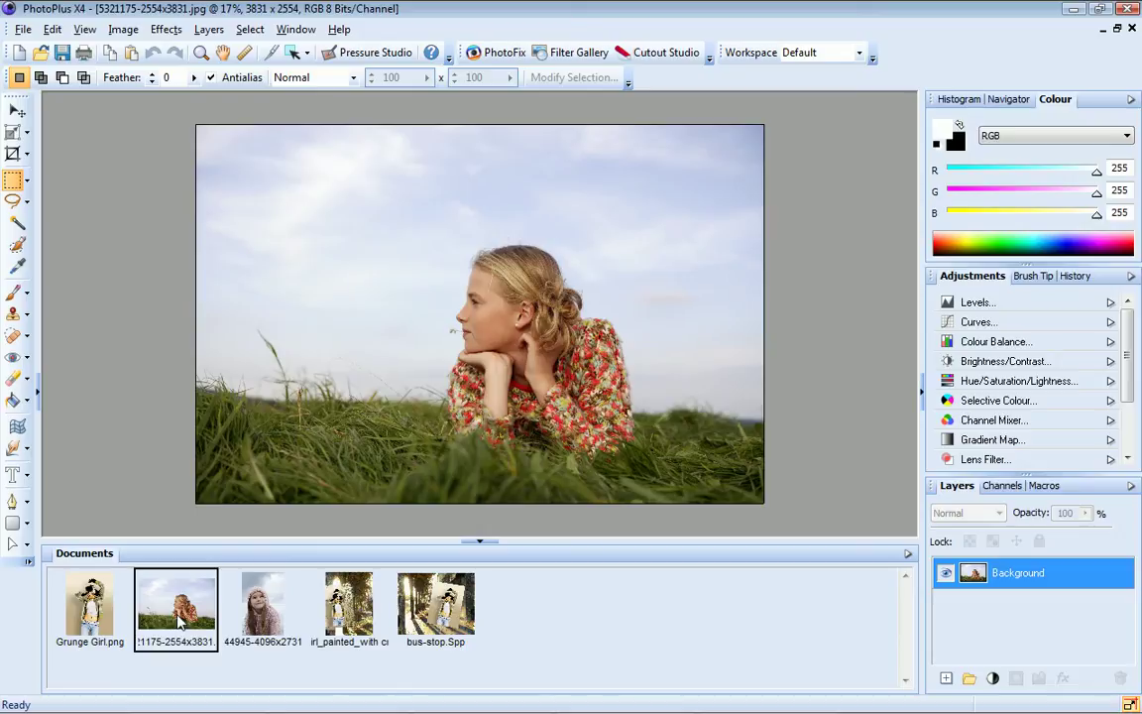
click(41, 53)
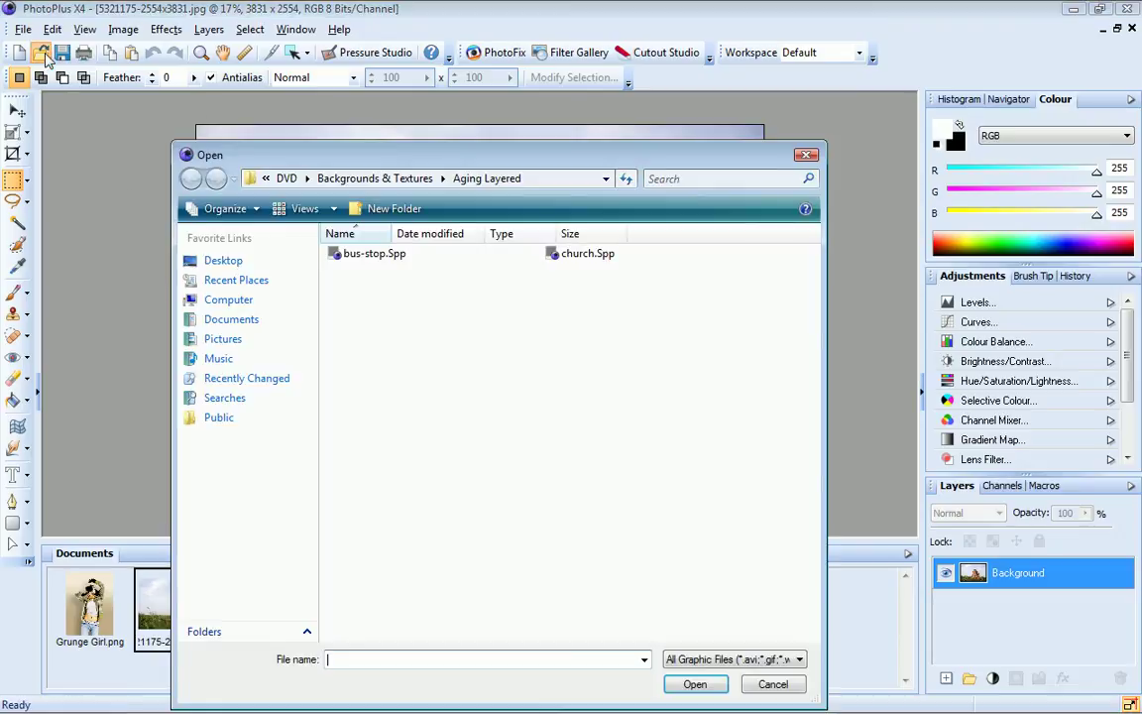
click(286, 179)
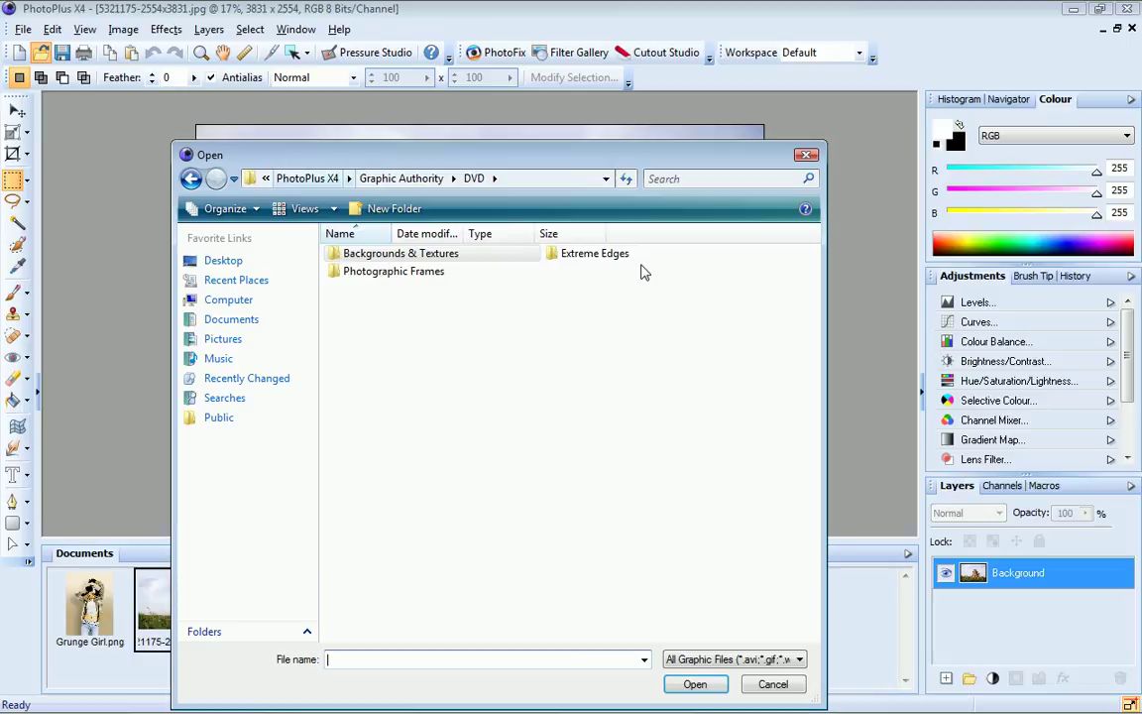
double_click(610, 254)
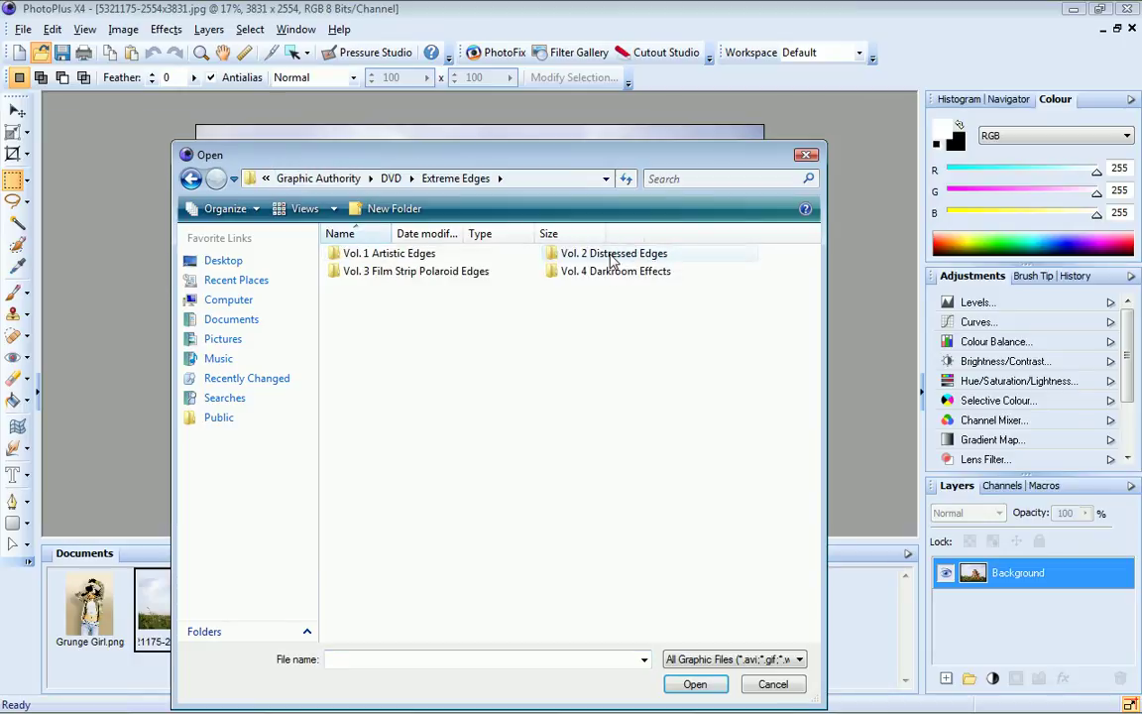
double_click(612, 254)
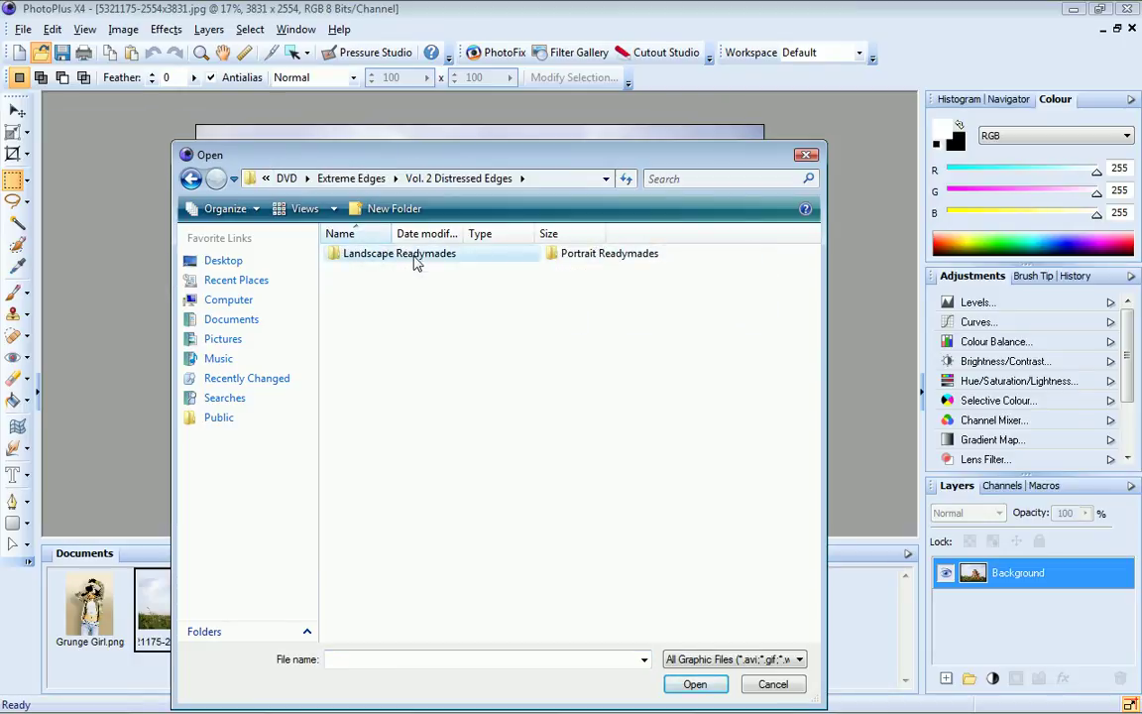
double_click(416, 256)
double_click(354, 271)
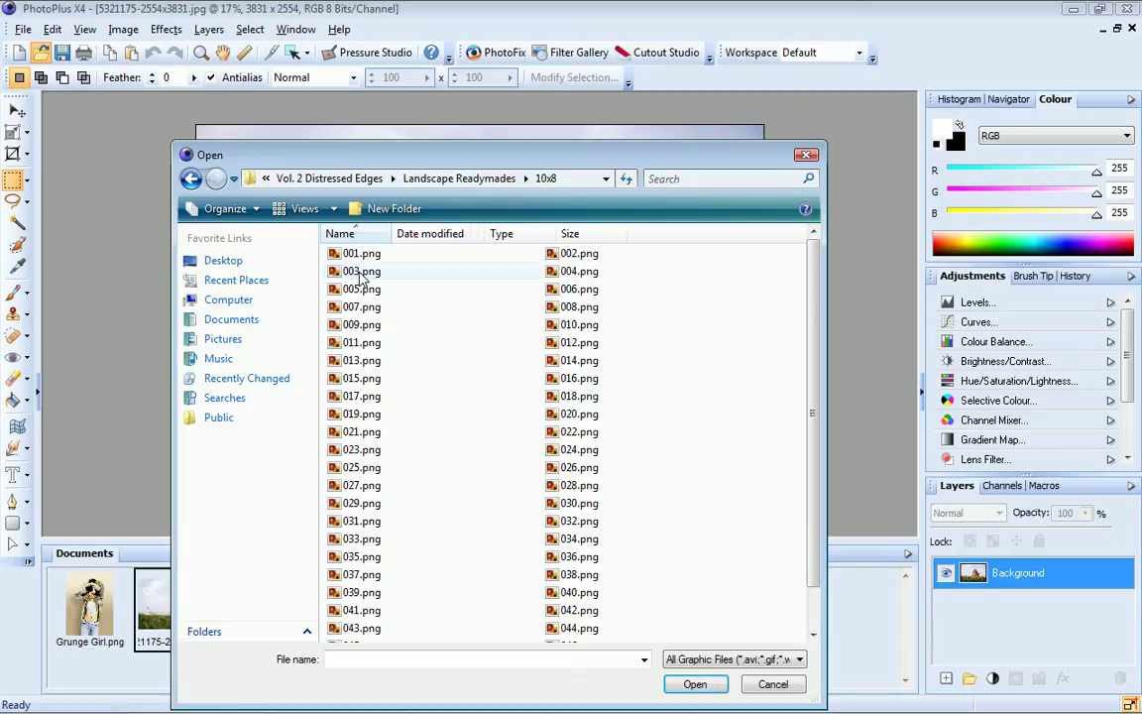
click(580, 467)
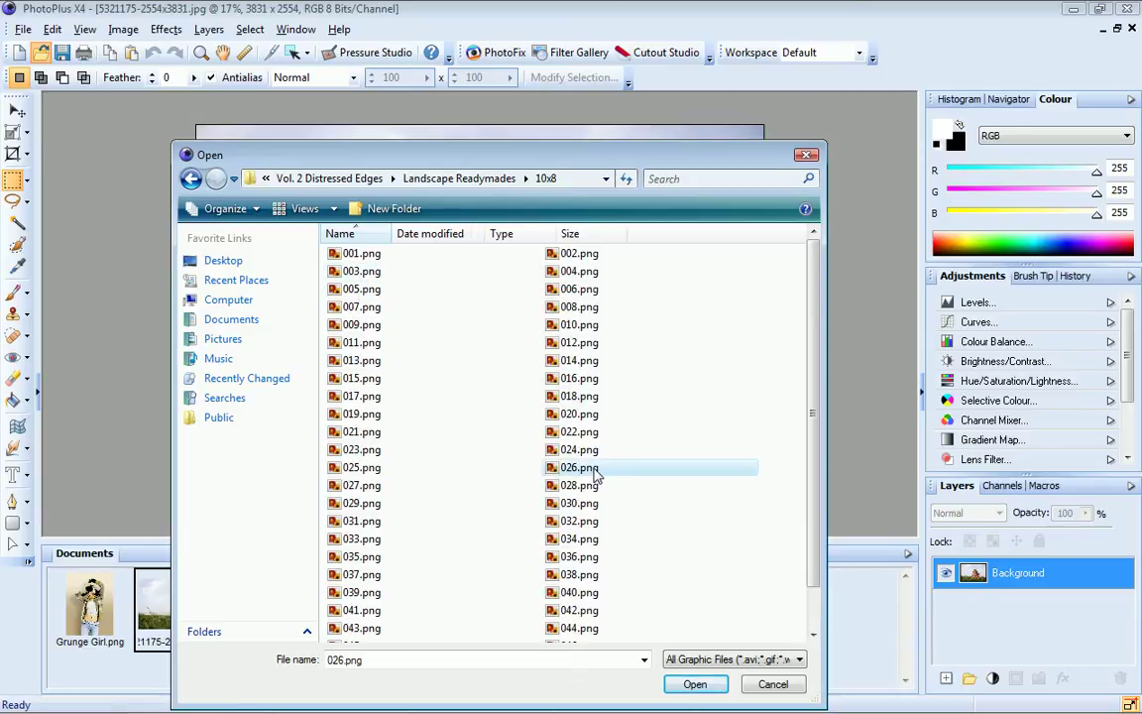
click(696, 684)
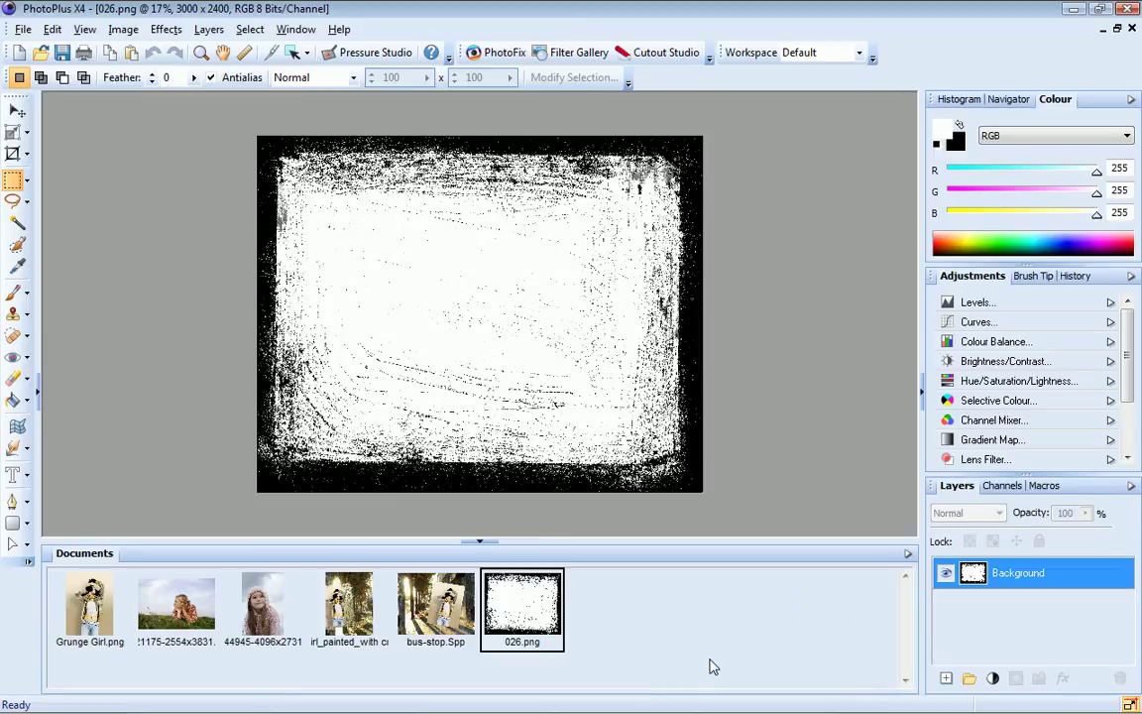
Step: Select all of 026.png, copy it, and bring up the girl-in-grass photo
click(249, 29)
click(282, 48)
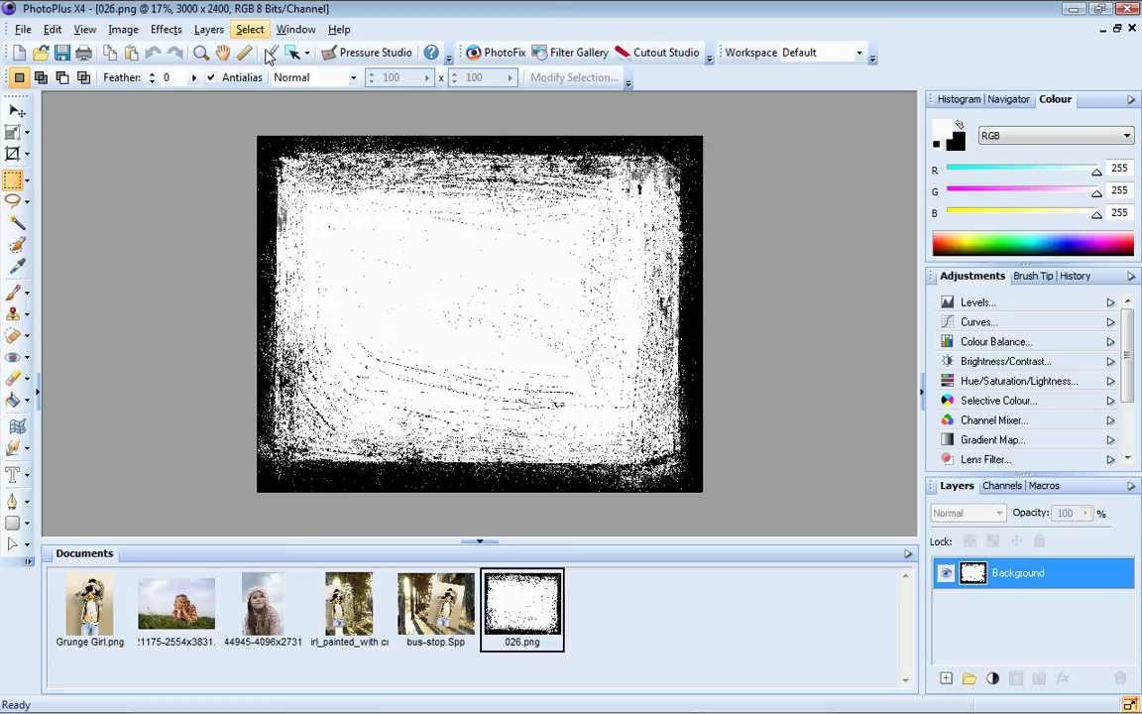
click(51, 30)
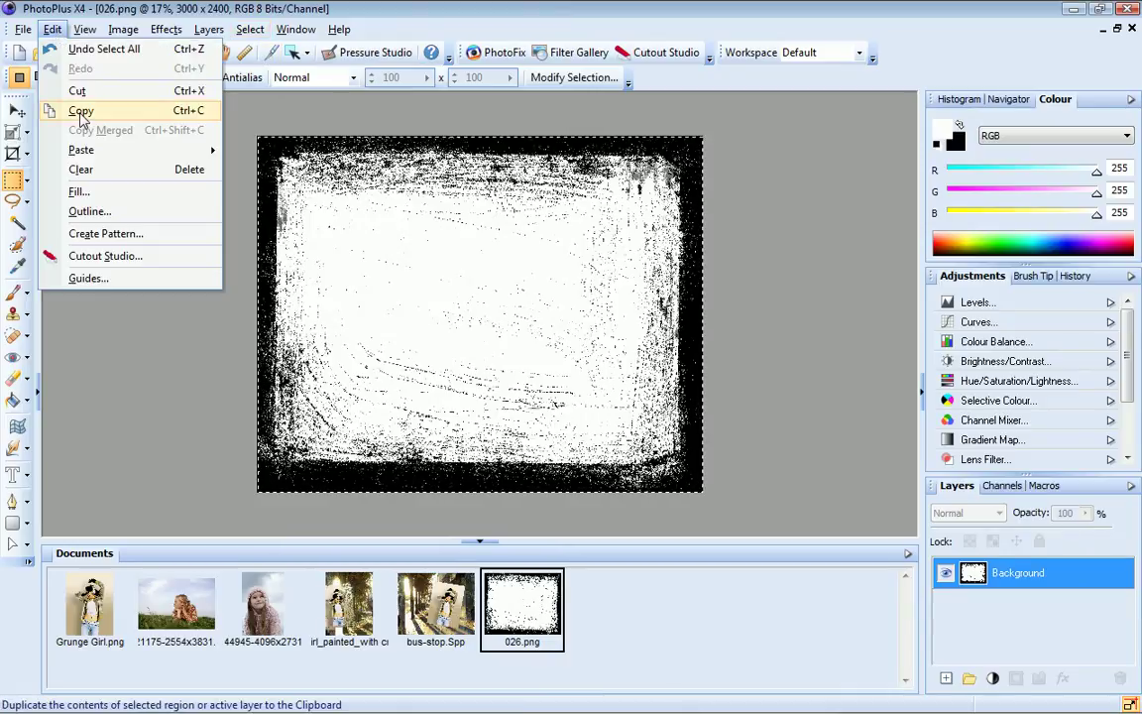
click(81, 111)
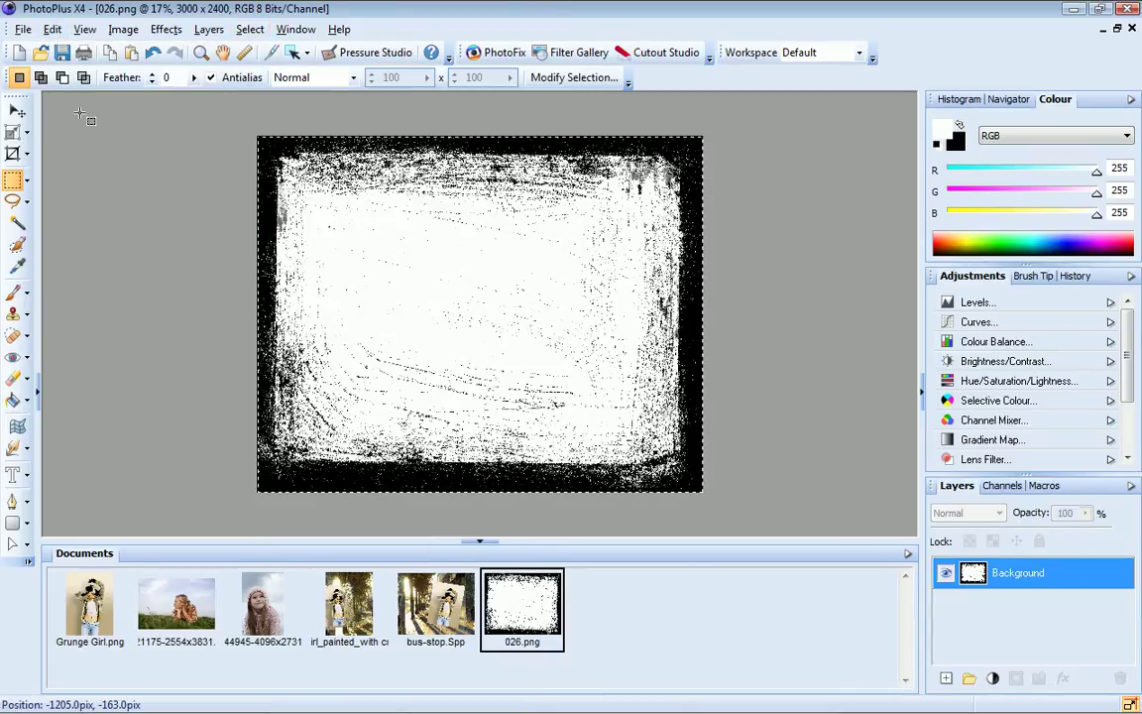
click(181, 612)
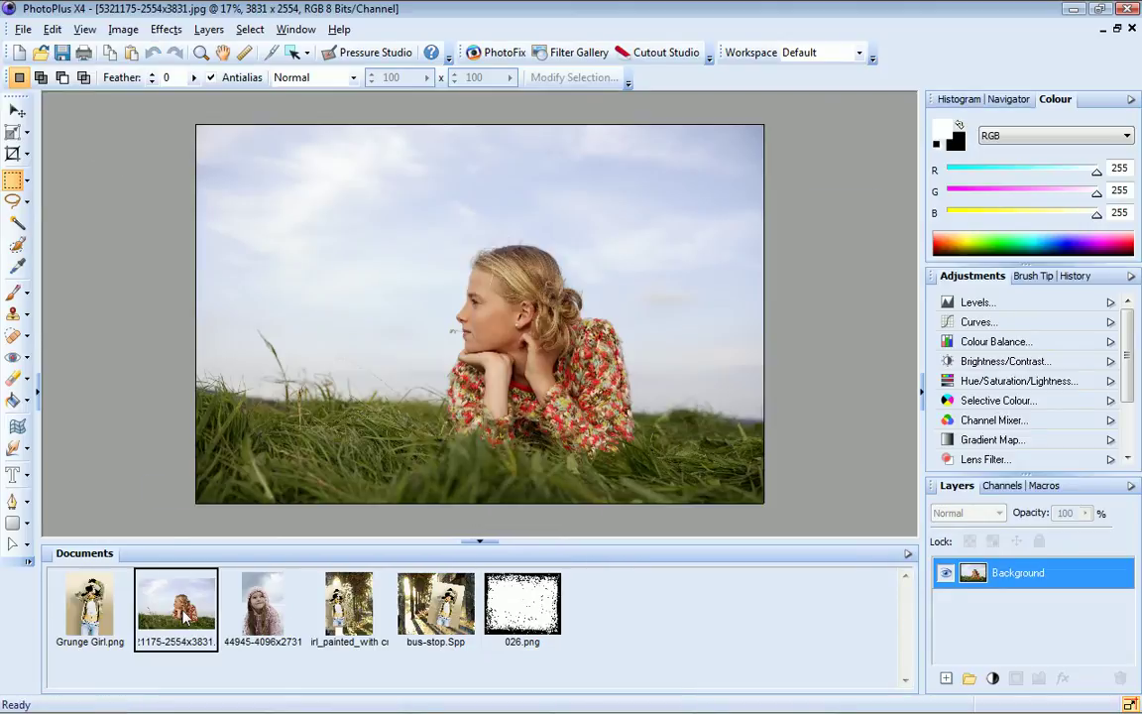
Step: Promote the grass photo's Background to Layer 1 and add a layer mask to it
right_click(1055, 587)
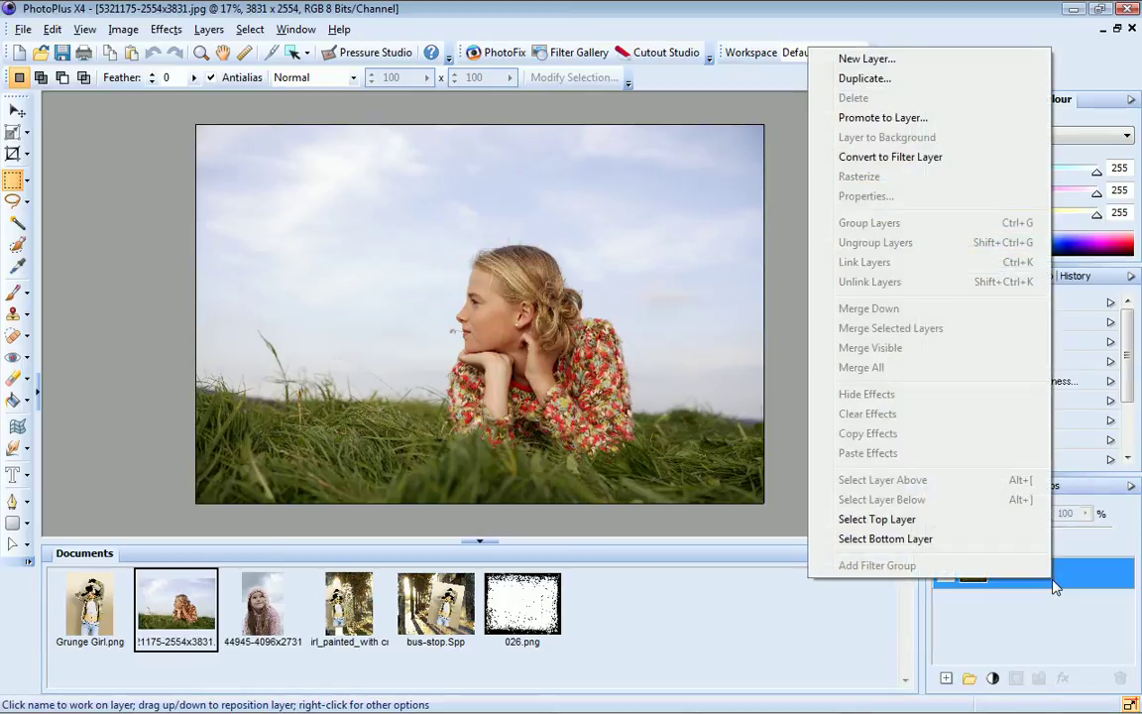
click(957, 123)
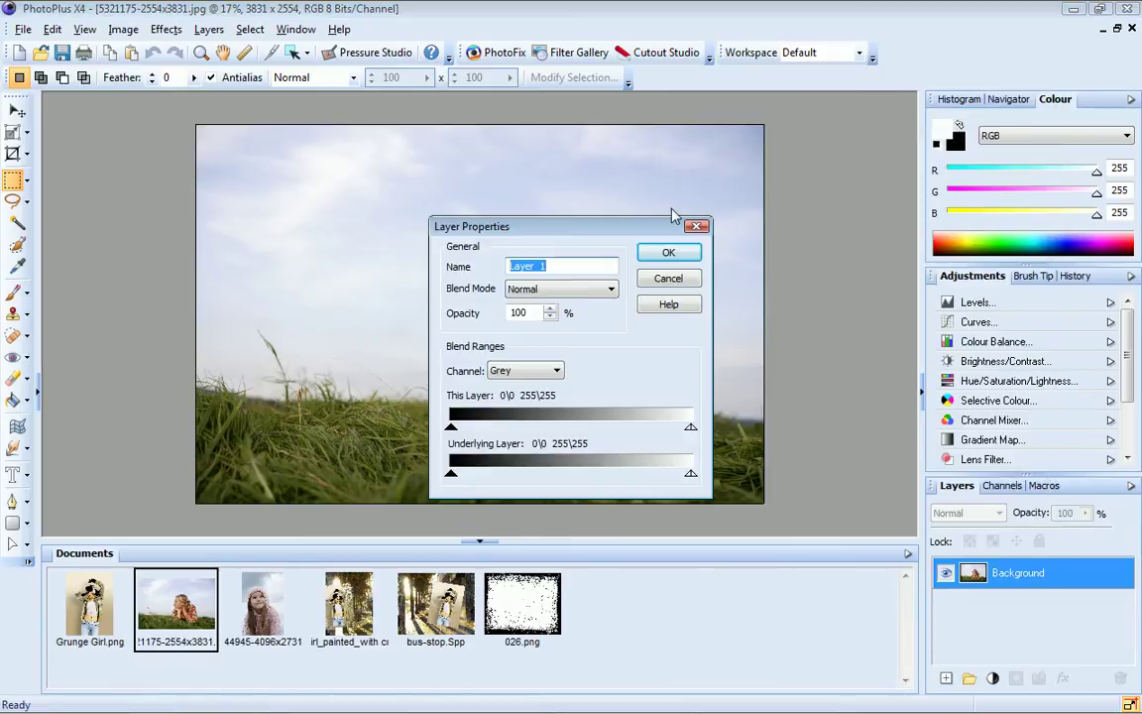
click(668, 253)
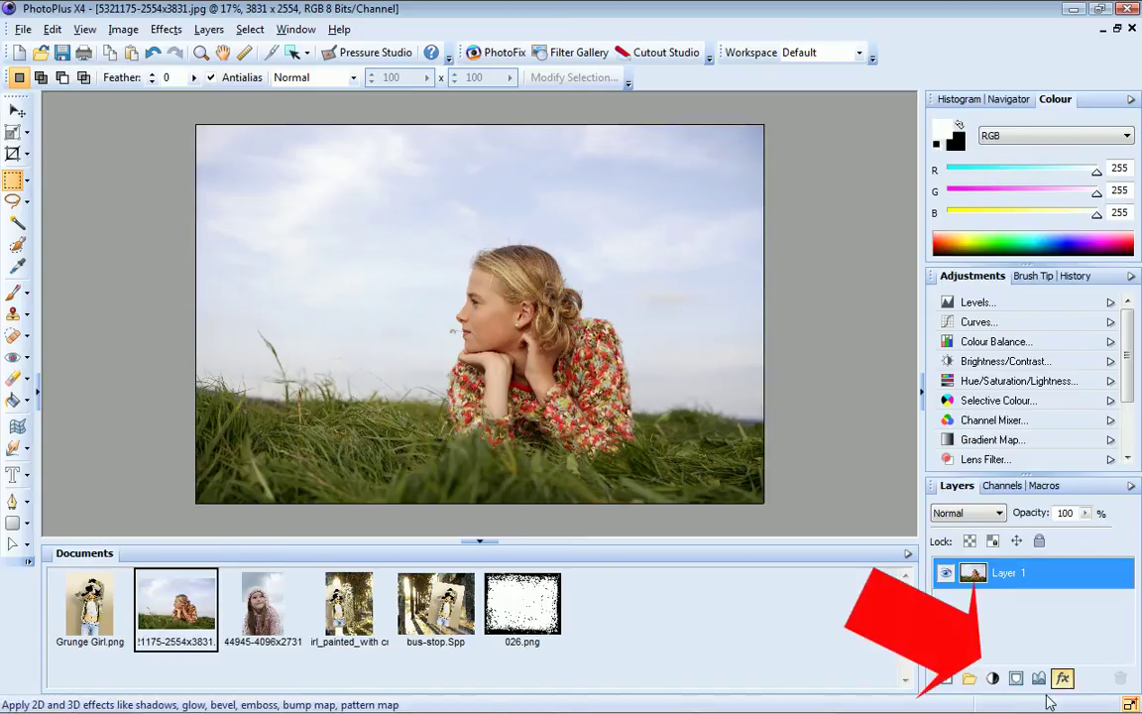
click(1016, 680)
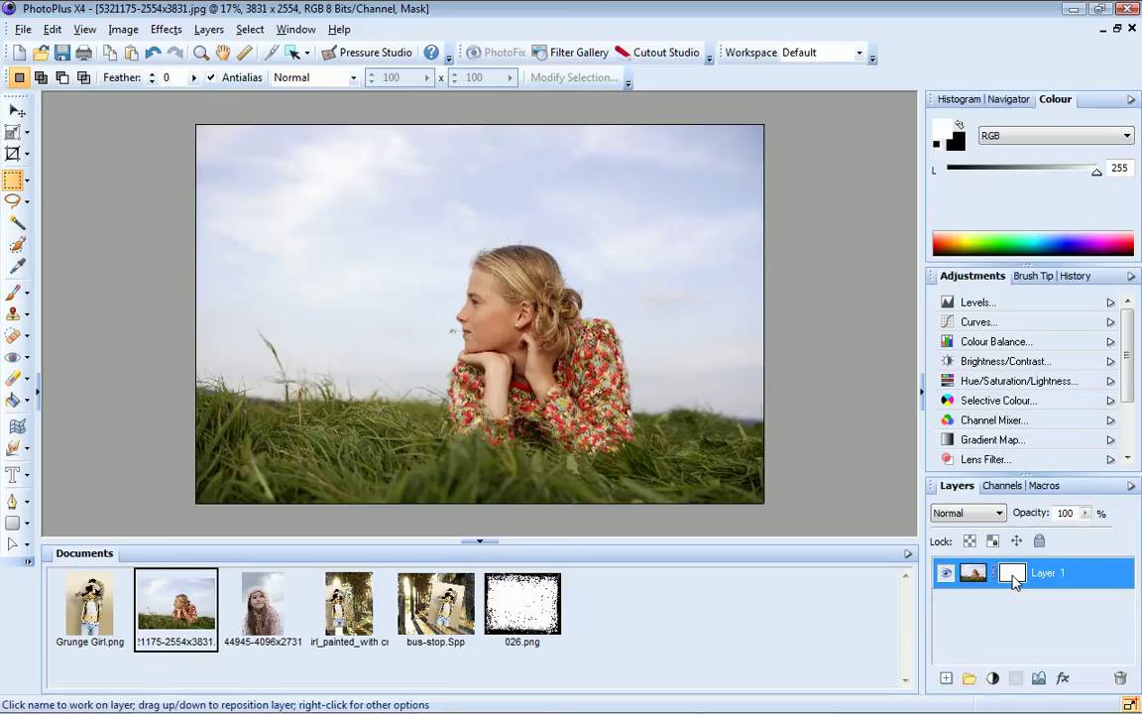
Step: Select all and paste the 026.png edge image into the grass photo's layer mask
click(250, 29)
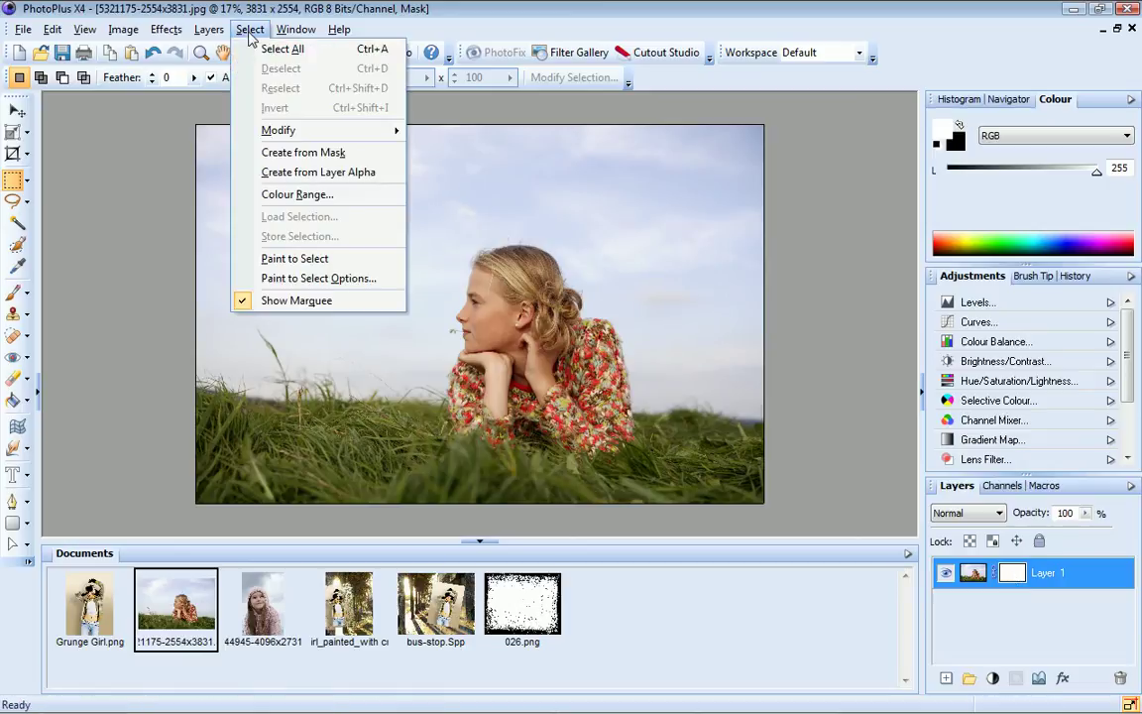
click(268, 59)
click(52, 30)
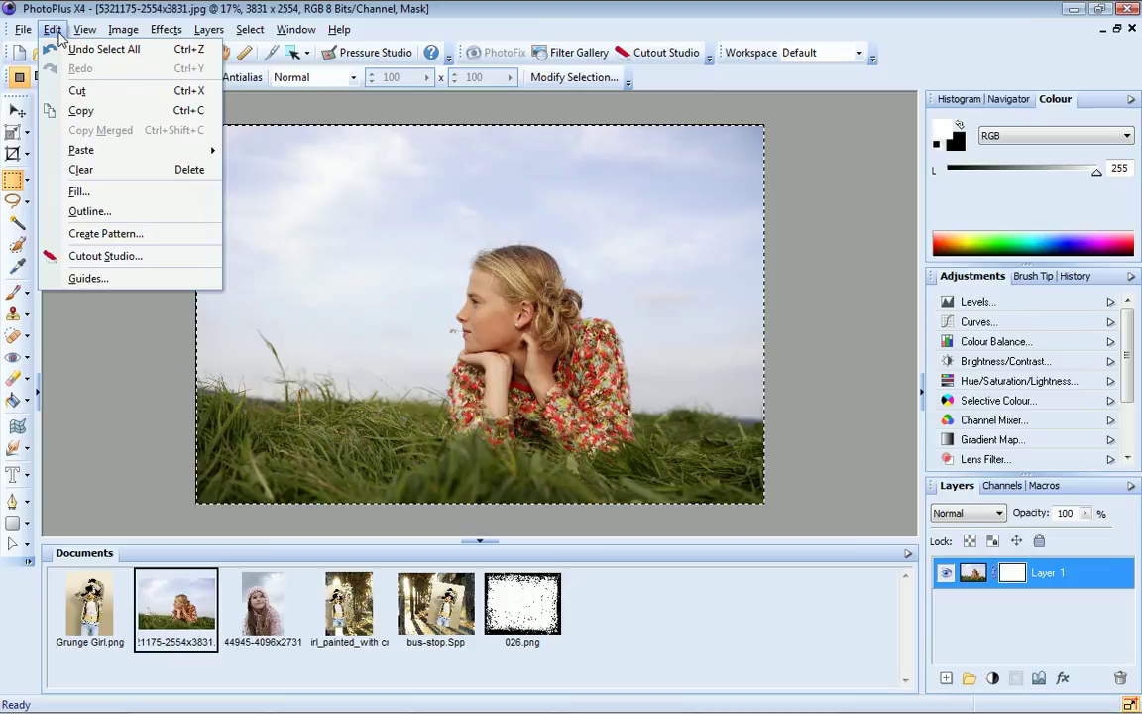
mouse_move(94, 154)
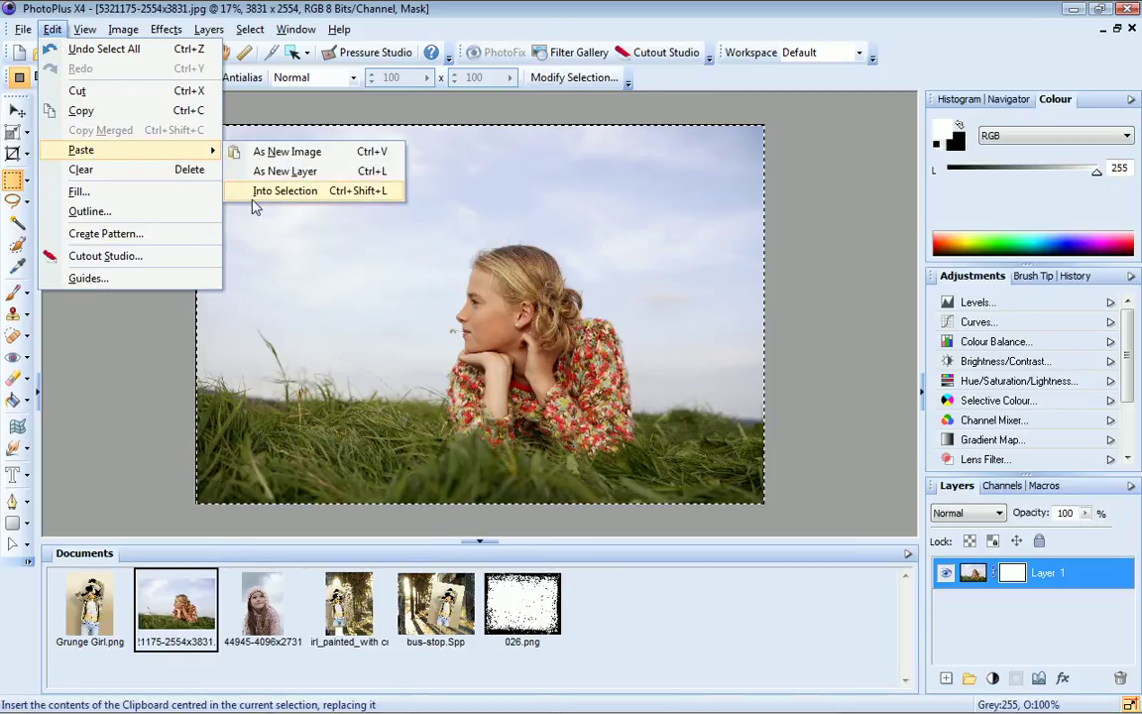
click(280, 192)
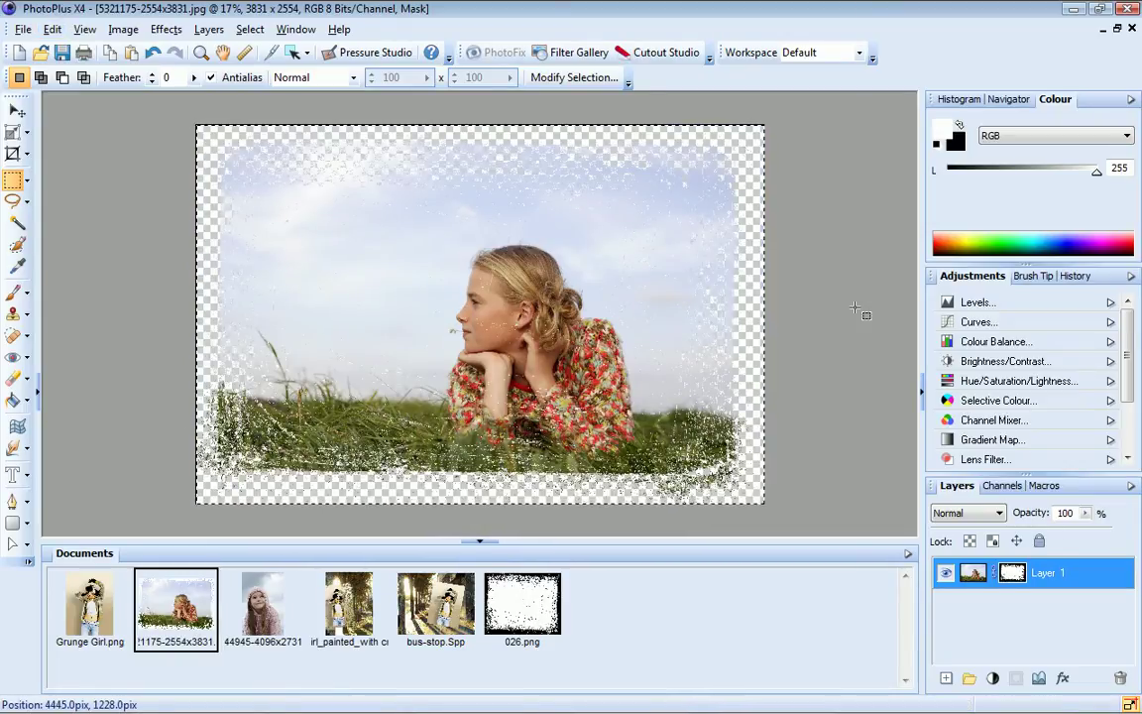
Step: Switch back to 026.png and copy it to the clipboard again
click(452, 615)
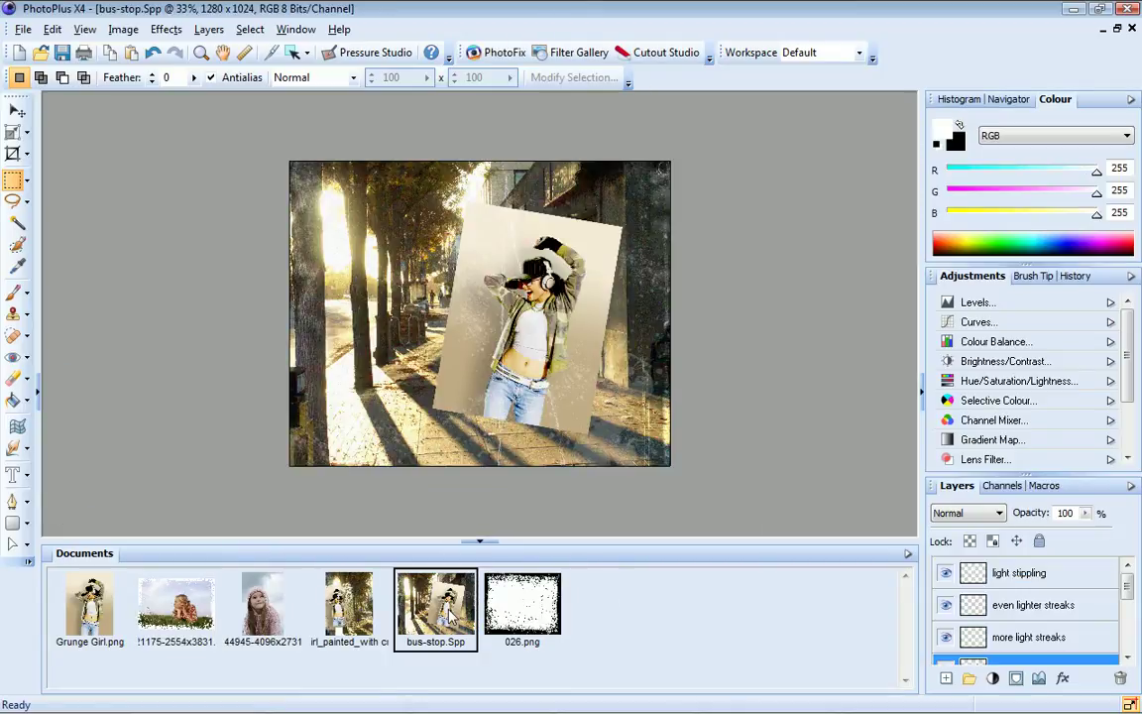
click(491, 609)
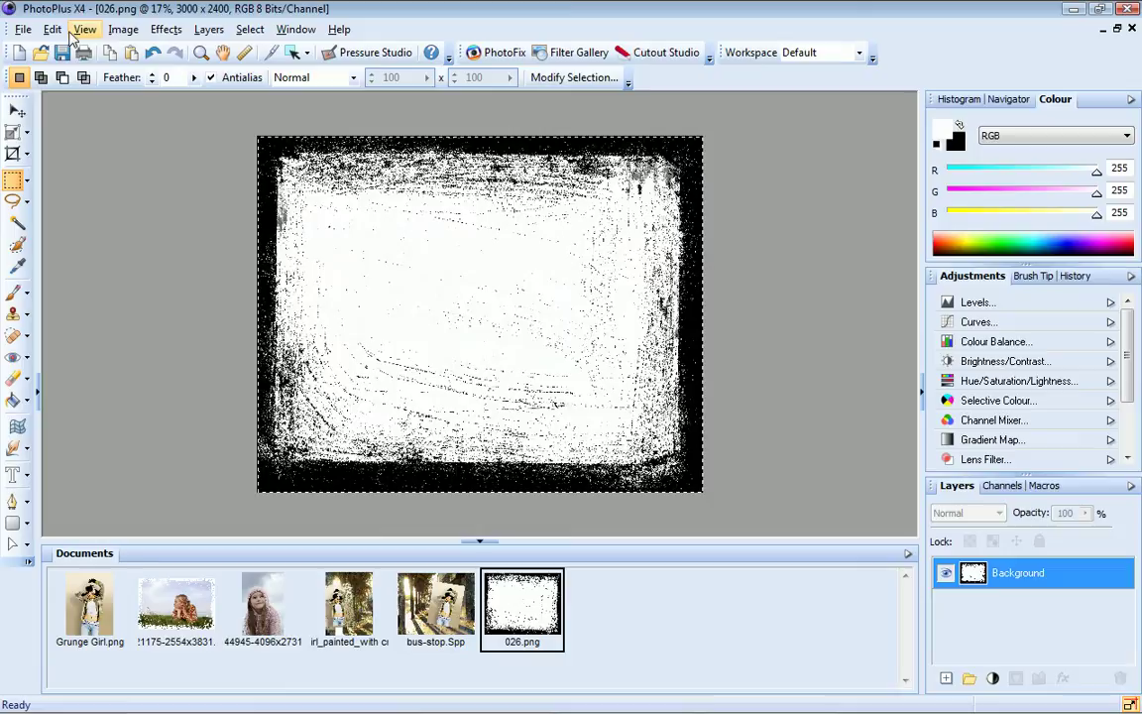
click(52, 28)
click(82, 109)
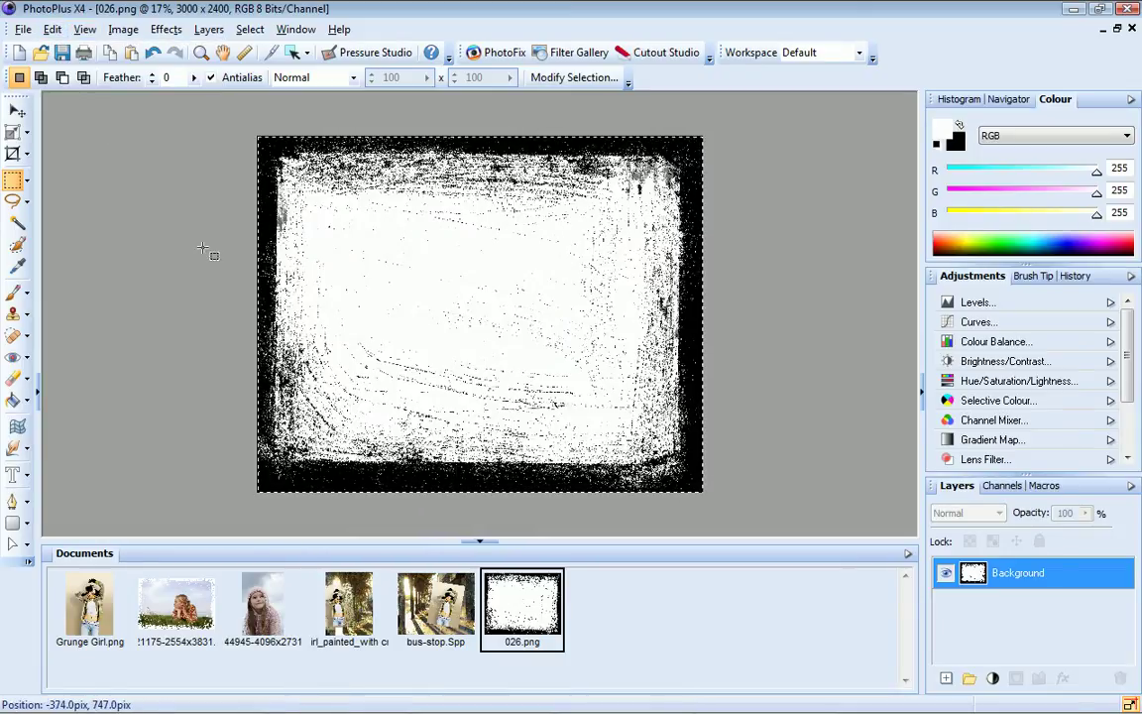
Step: In bus-stop.Spp, add a mask to Photo layer and paste the 026.png edge into it
click(452, 609)
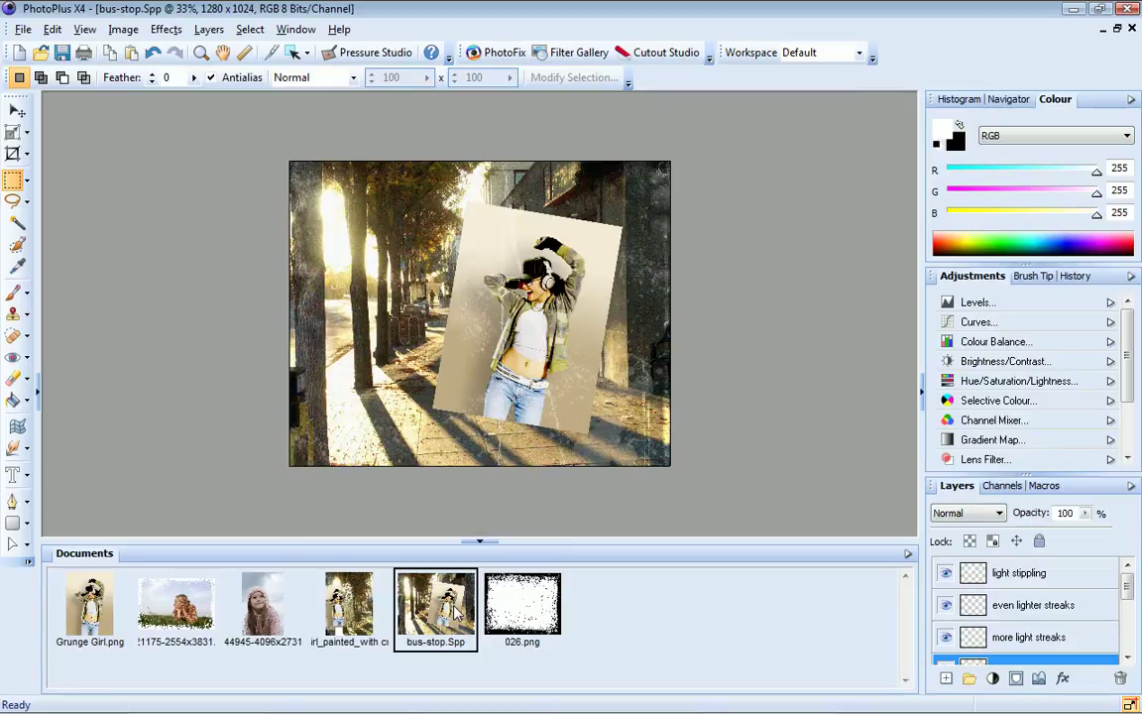
scroll(1048, 610, down, 2)
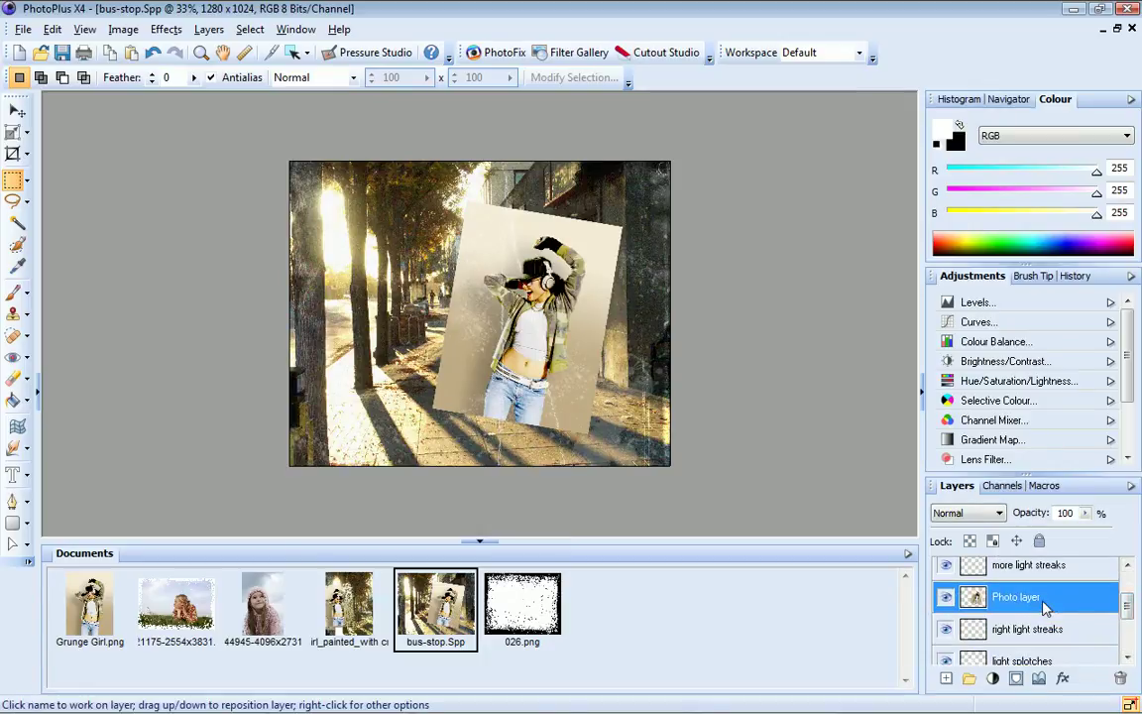
click(1017, 679)
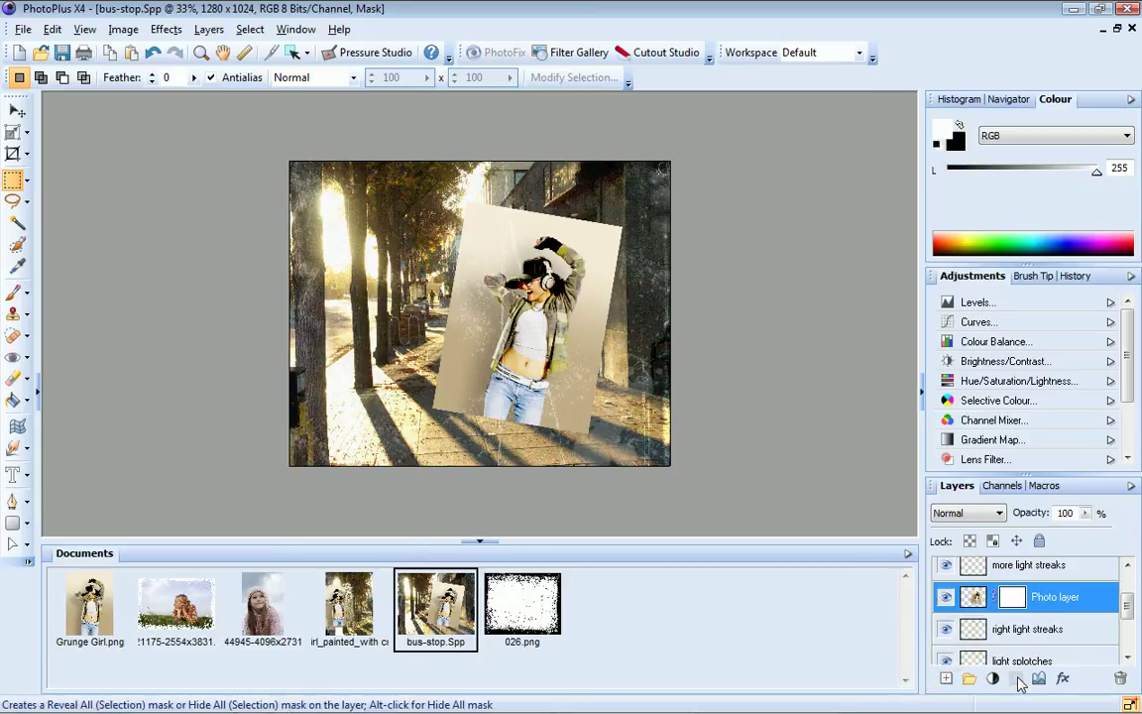
click(249, 29)
click(257, 49)
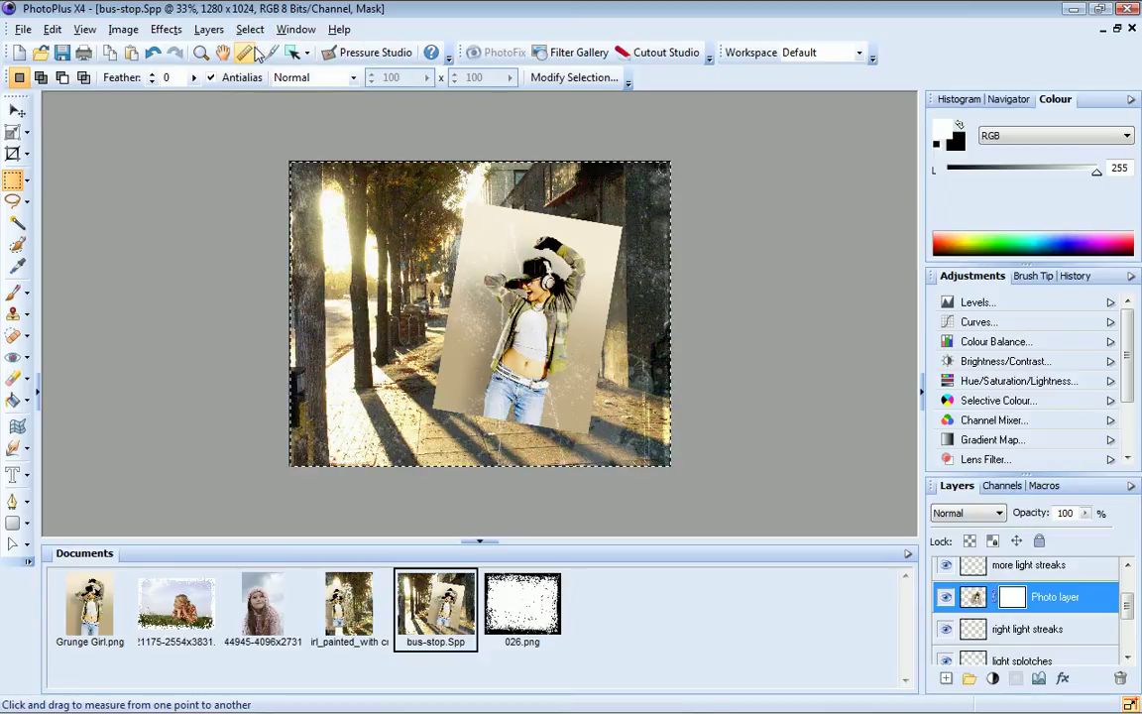
click(51, 29)
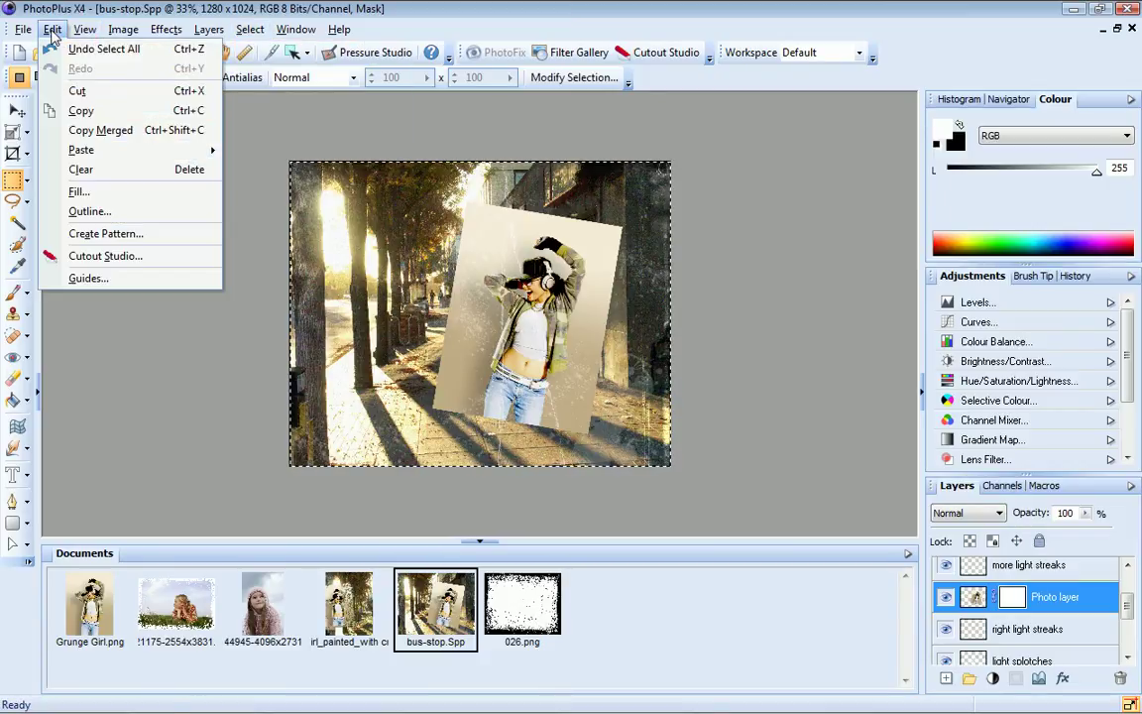
mouse_move(97, 150)
click(282, 191)
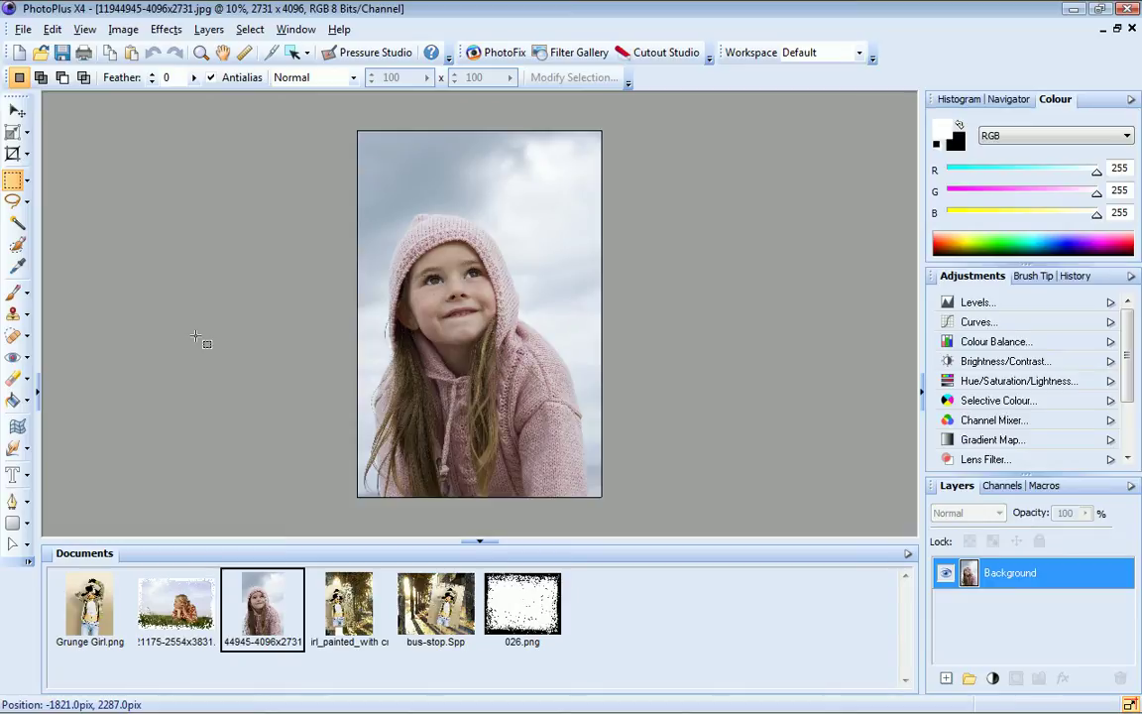
Step: Open 16-frame.Spp from Photographic Frames > Portrait Readymades > 8x10, then return to the hooded girl photo
click(39, 51)
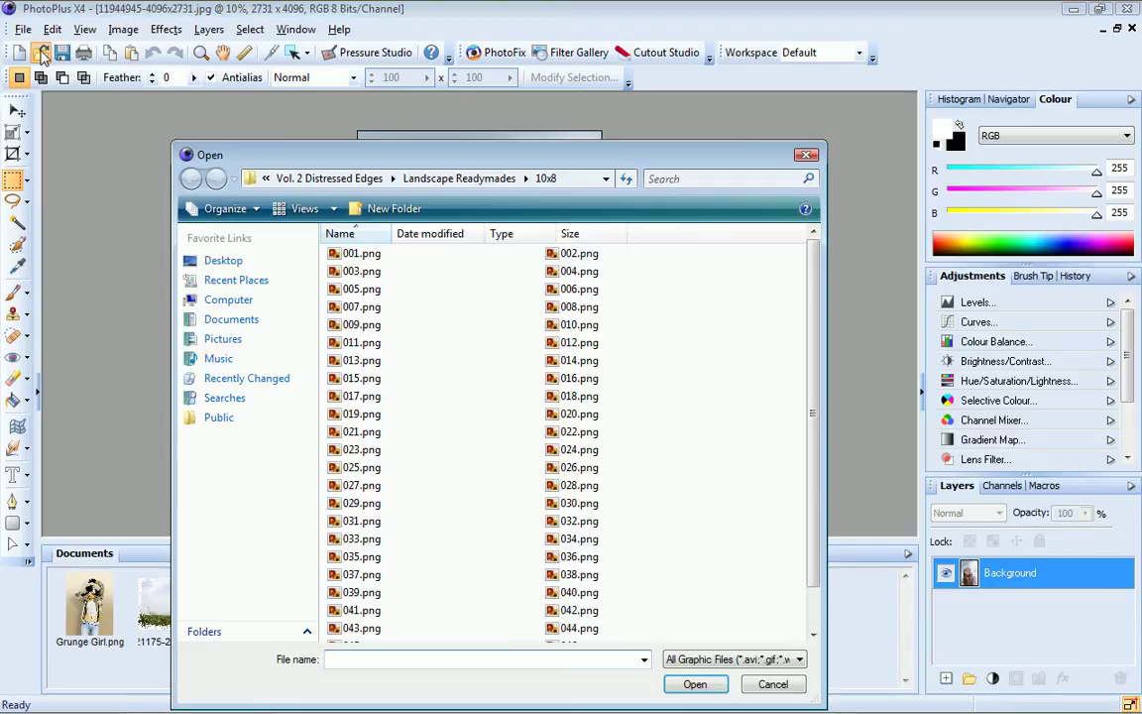
click(224, 260)
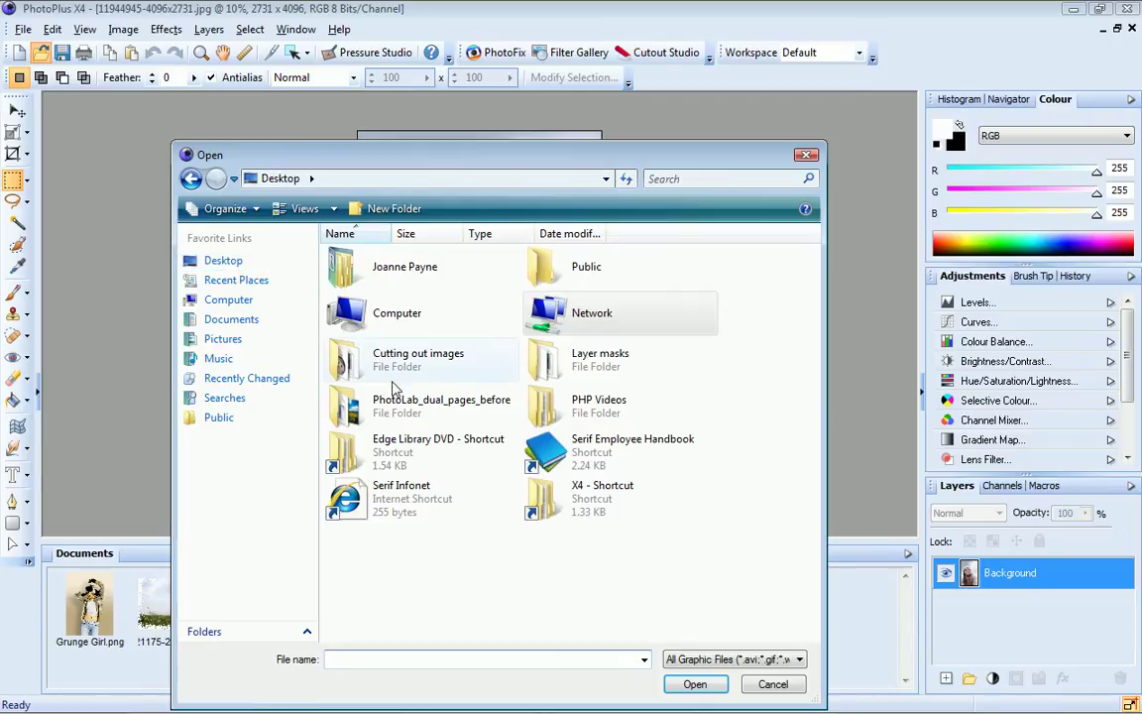
double_click(404, 449)
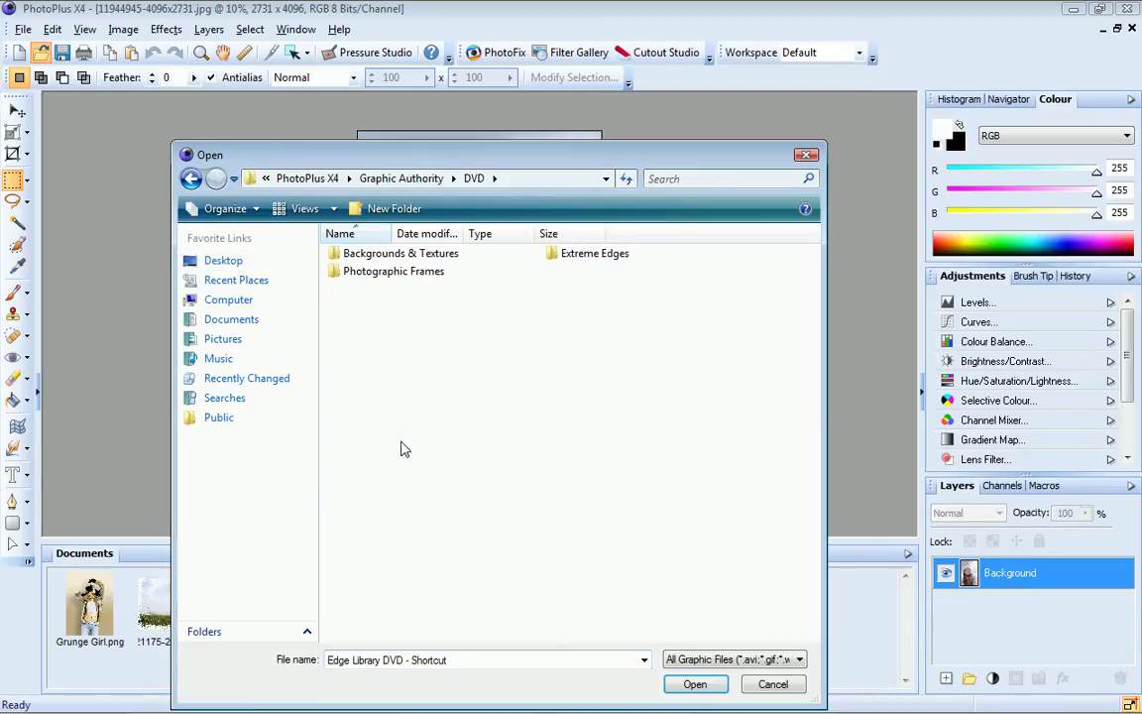
double_click(401, 274)
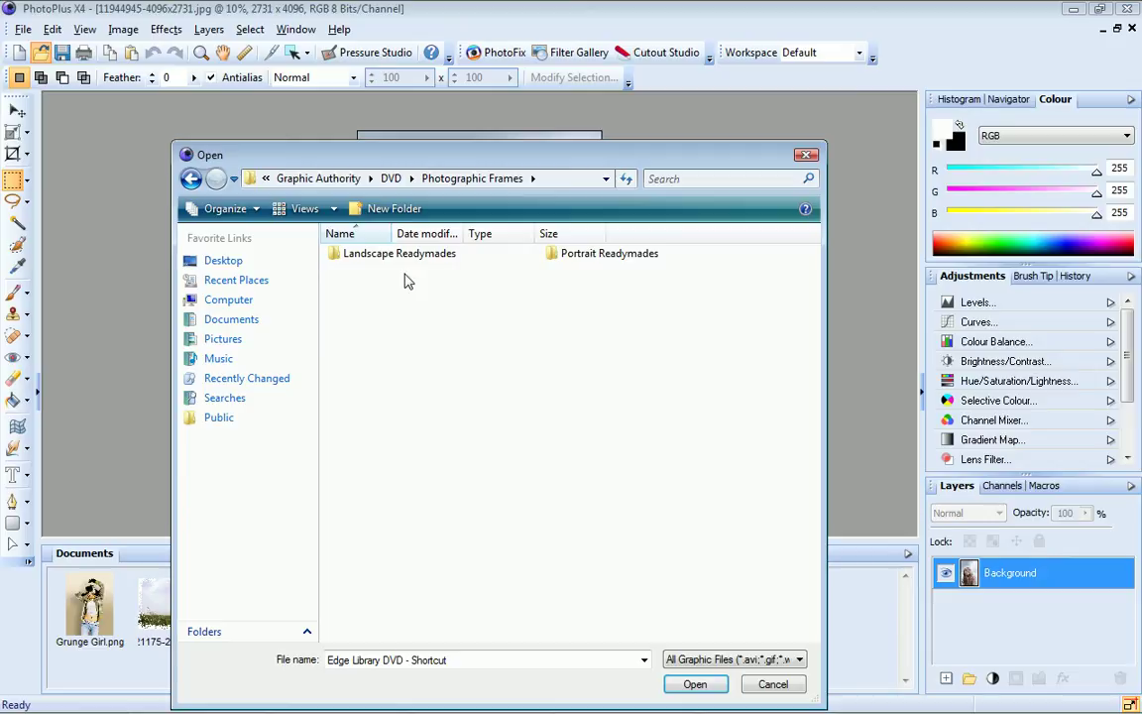
double_click(600, 256)
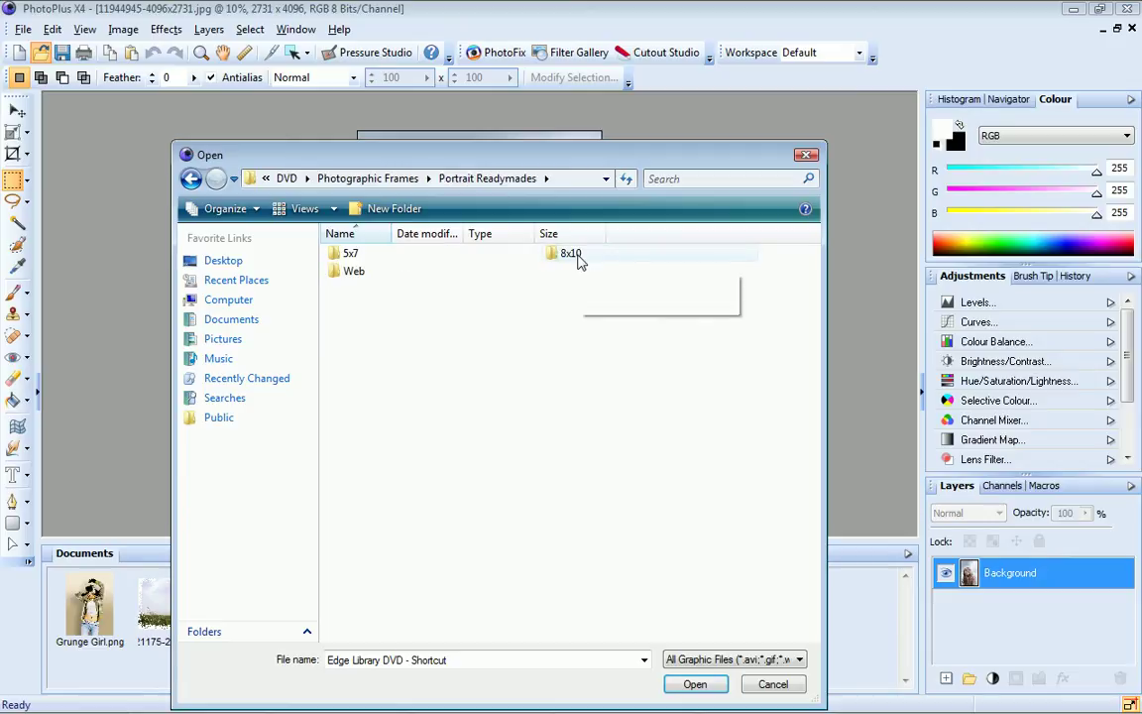
double_click(598, 260)
click(598, 383)
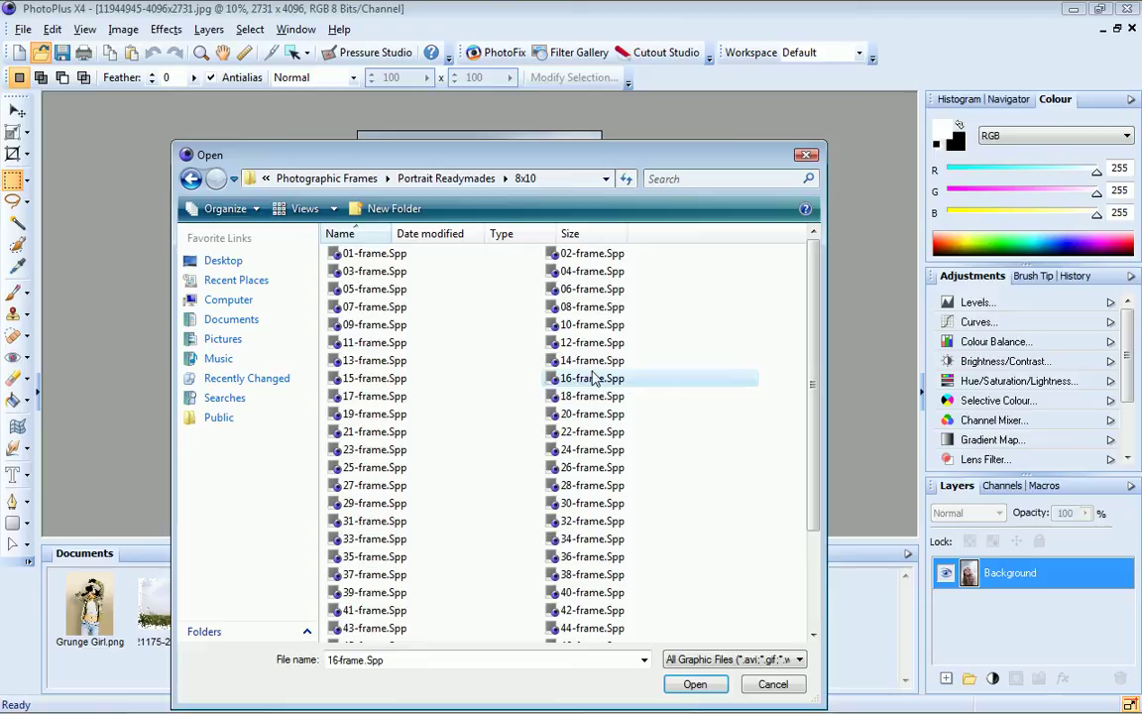
click(695, 685)
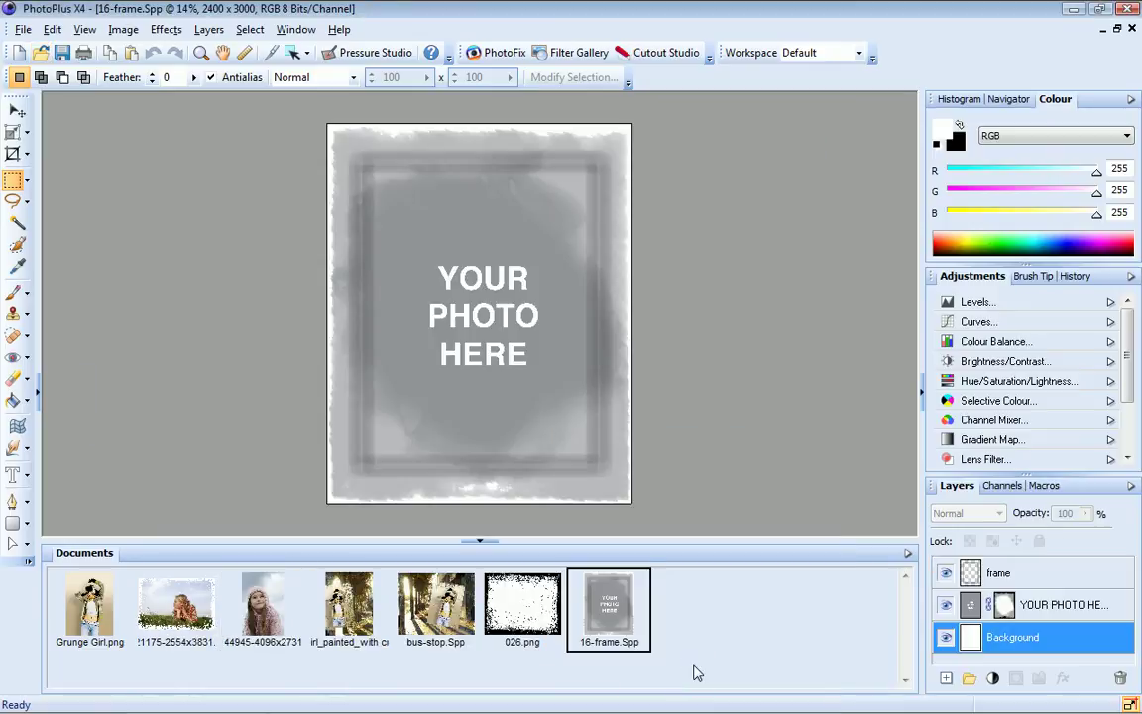
click(269, 610)
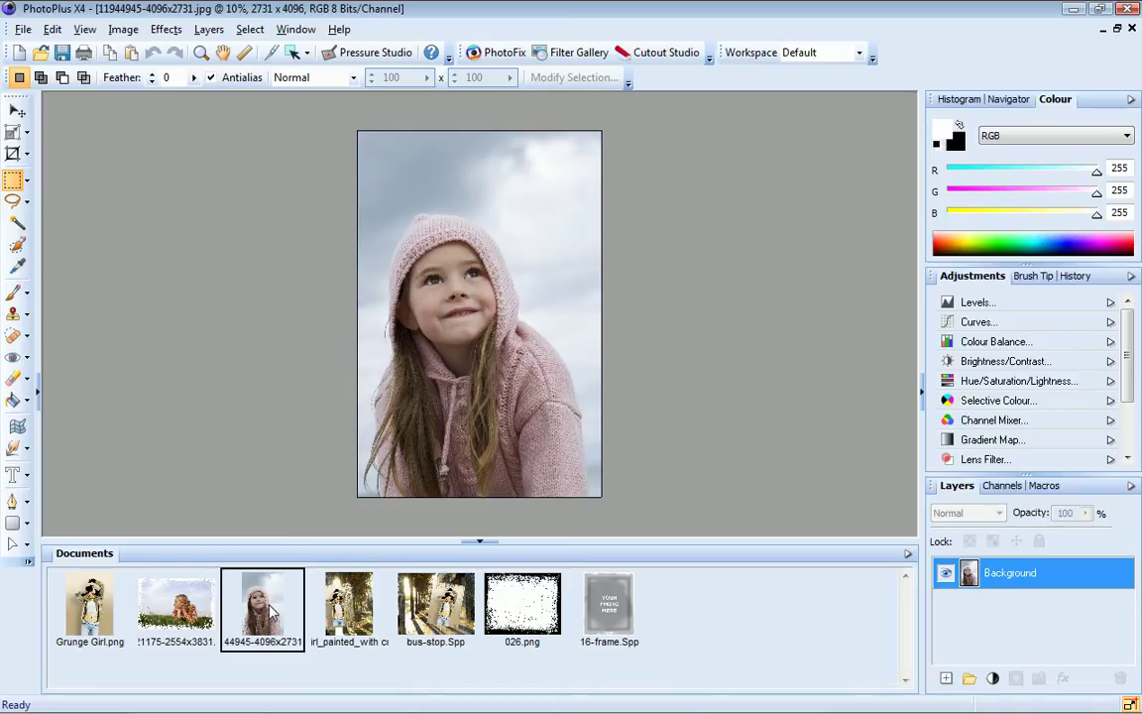
Step: Crop the hooded girl photo with the 8 x 10 in preset (2731 x 3414 px) and copy it
click(17, 161)
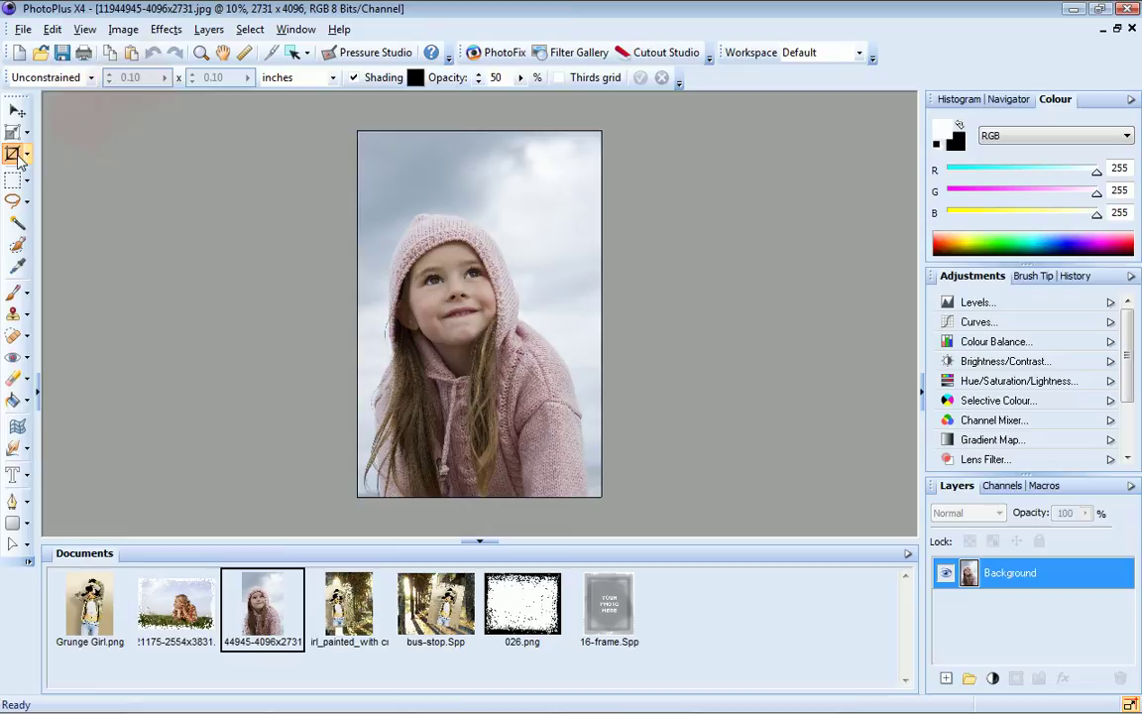
click(91, 78)
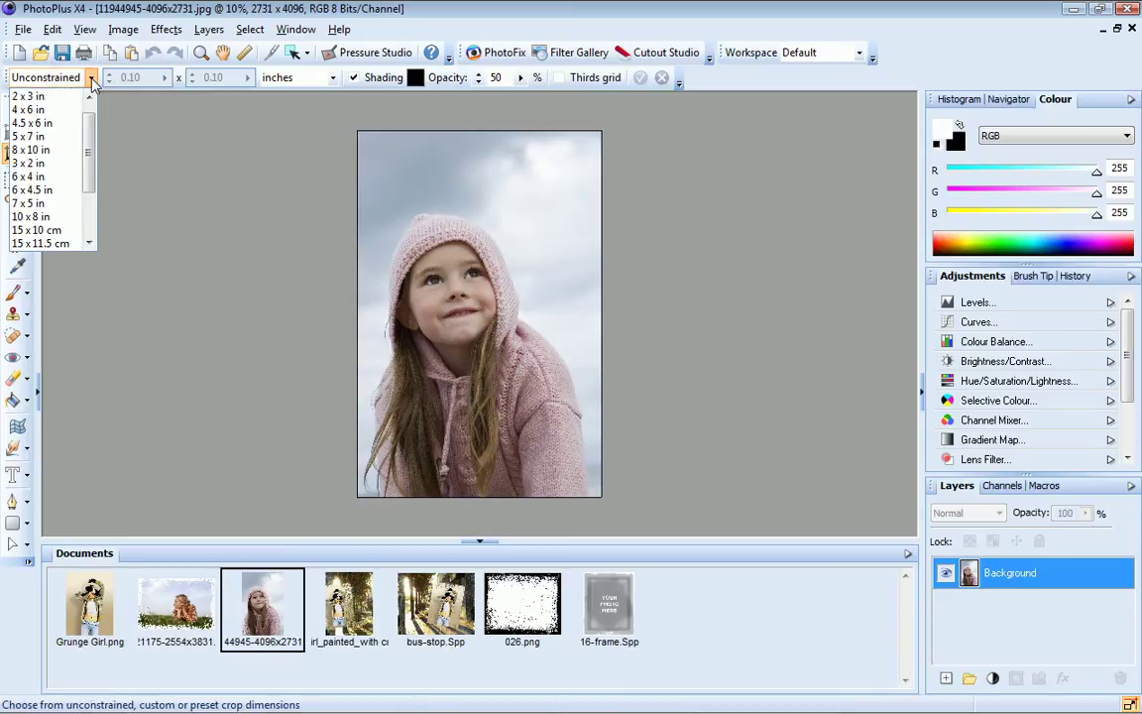
click(72, 149)
mouse_move(327, 119)
mouse_down()
mouse_move(601, 435)
mouse_move(572, 405)
mouse_move(568, 428)
mouse_up()
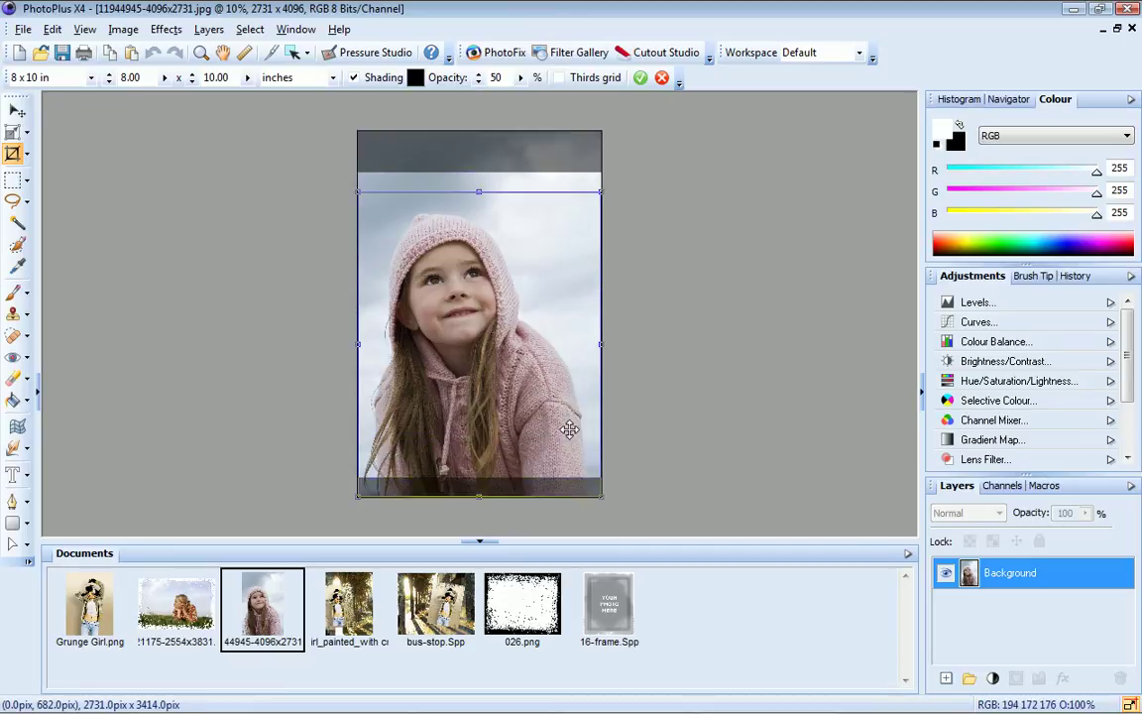
click(641, 79)
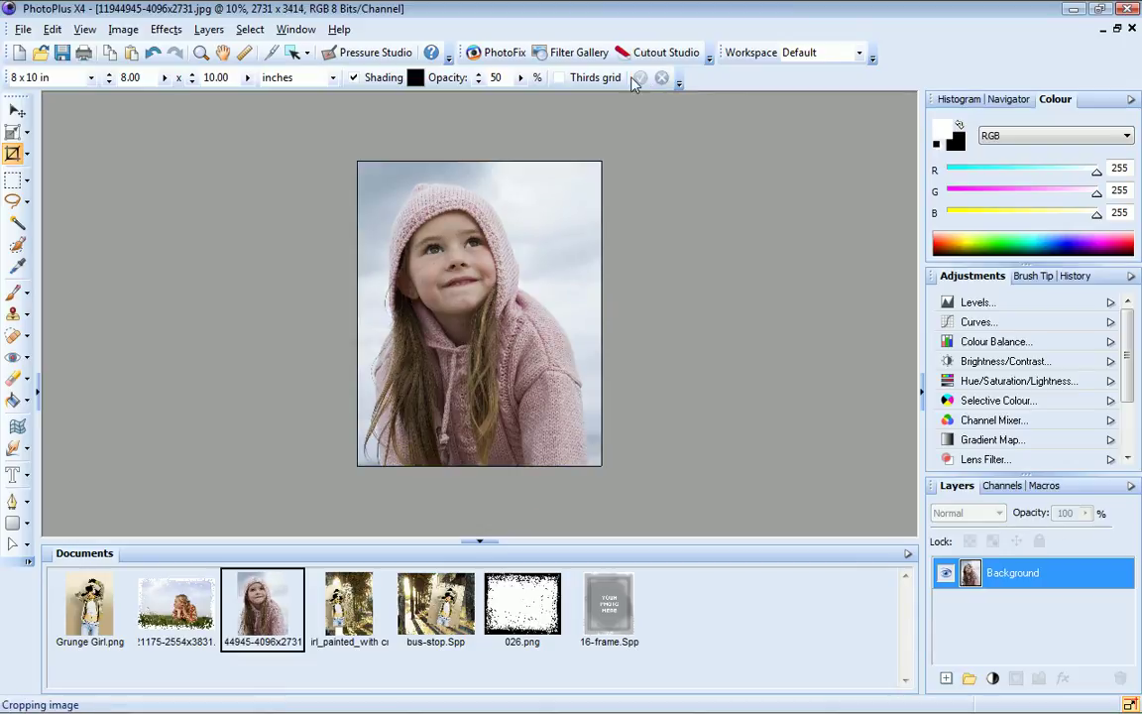
click(51, 28)
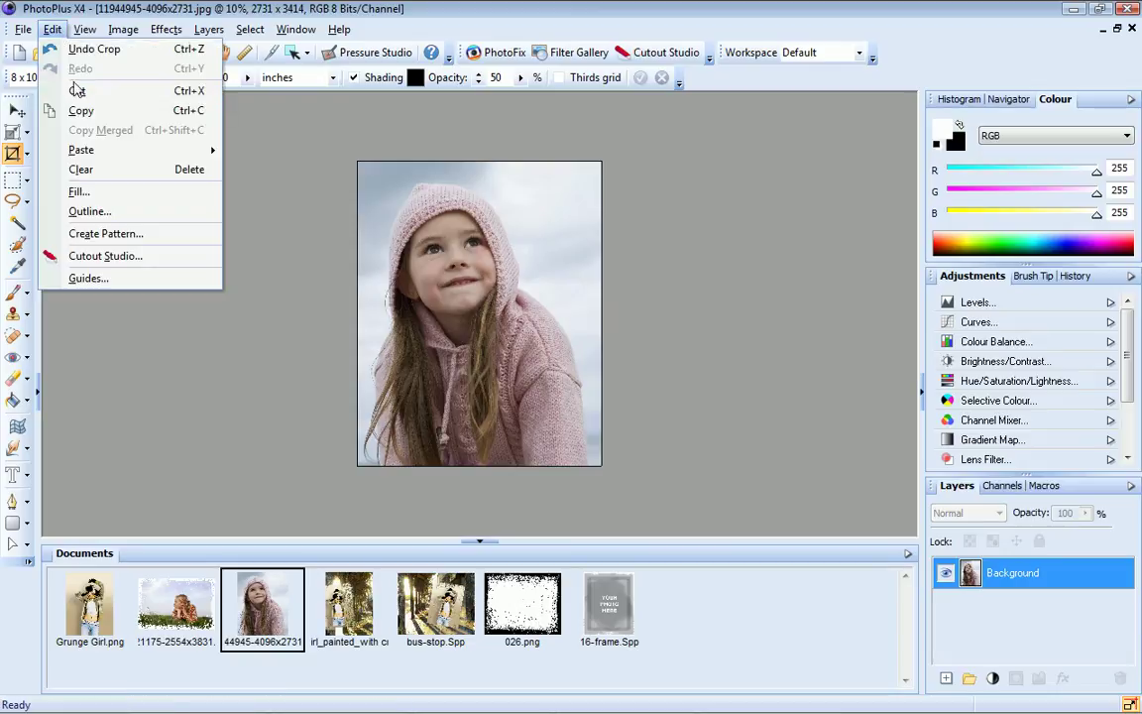
click(83, 113)
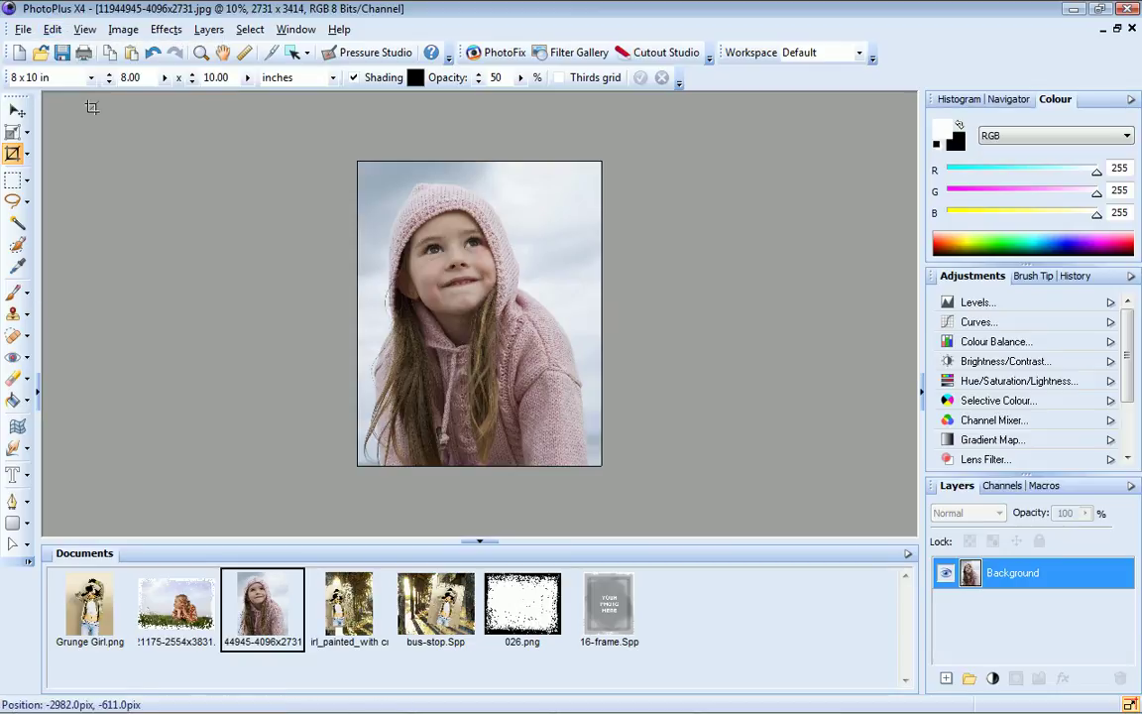
Step: Paste the cropped girl photo into the full-canvas selection on 16-frame.Spp's YOUR PHOTO HERE layer
click(623, 618)
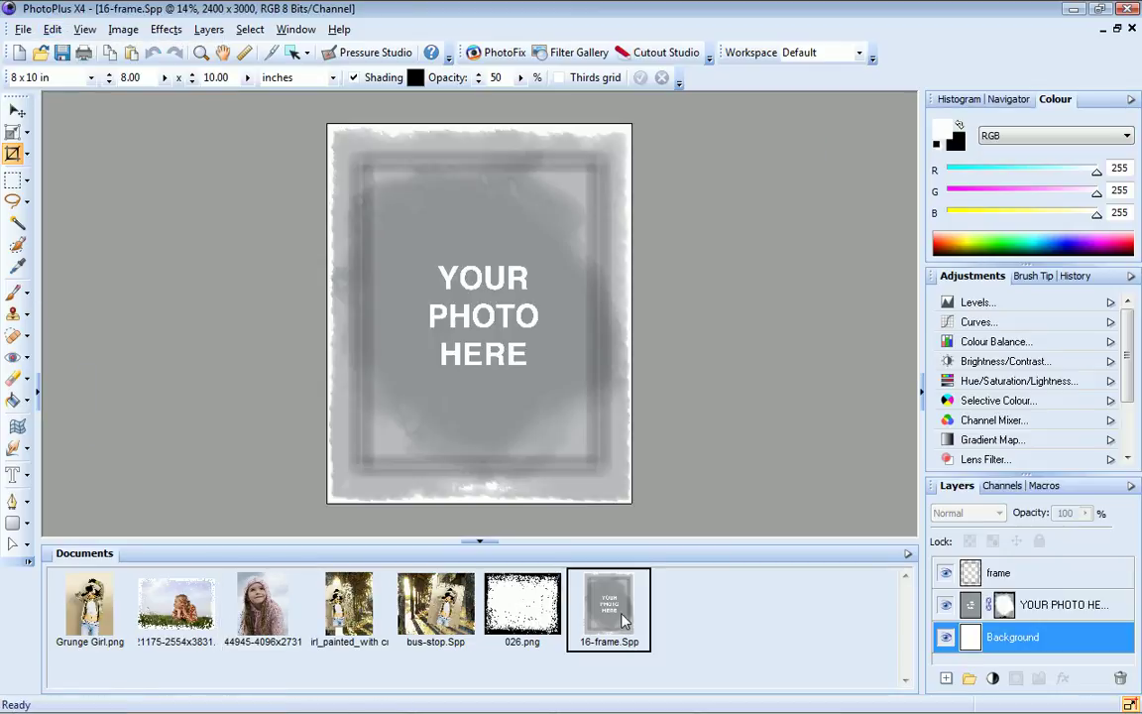
click(1068, 616)
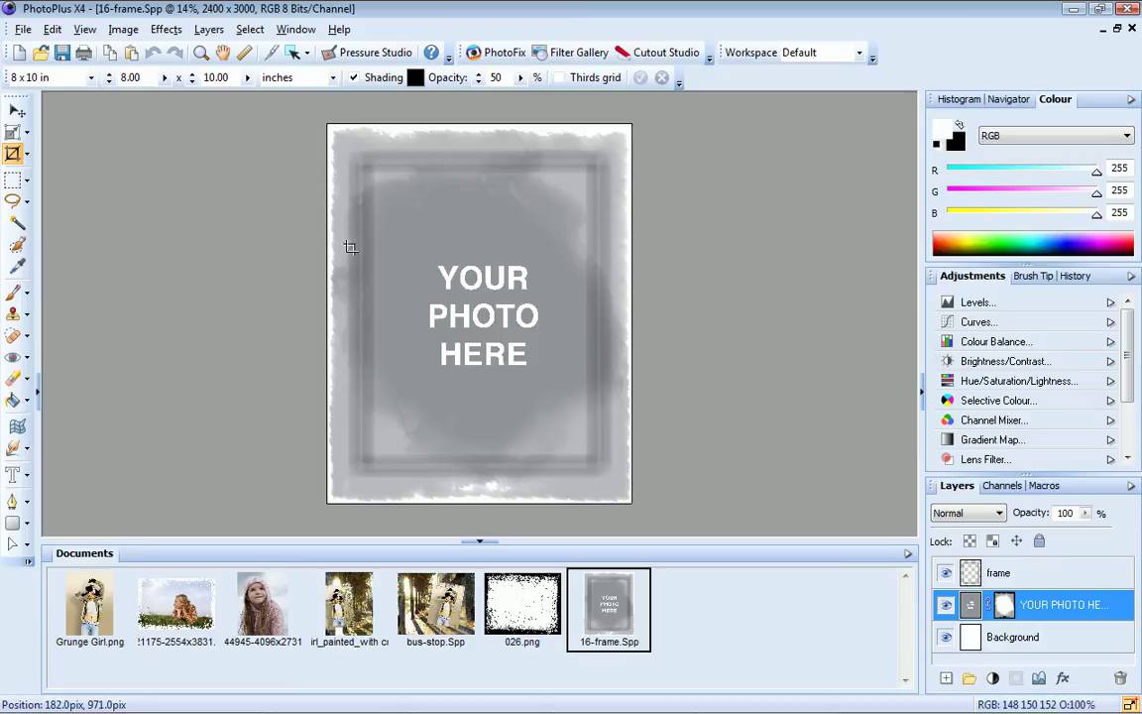
click(261, 33)
click(270, 49)
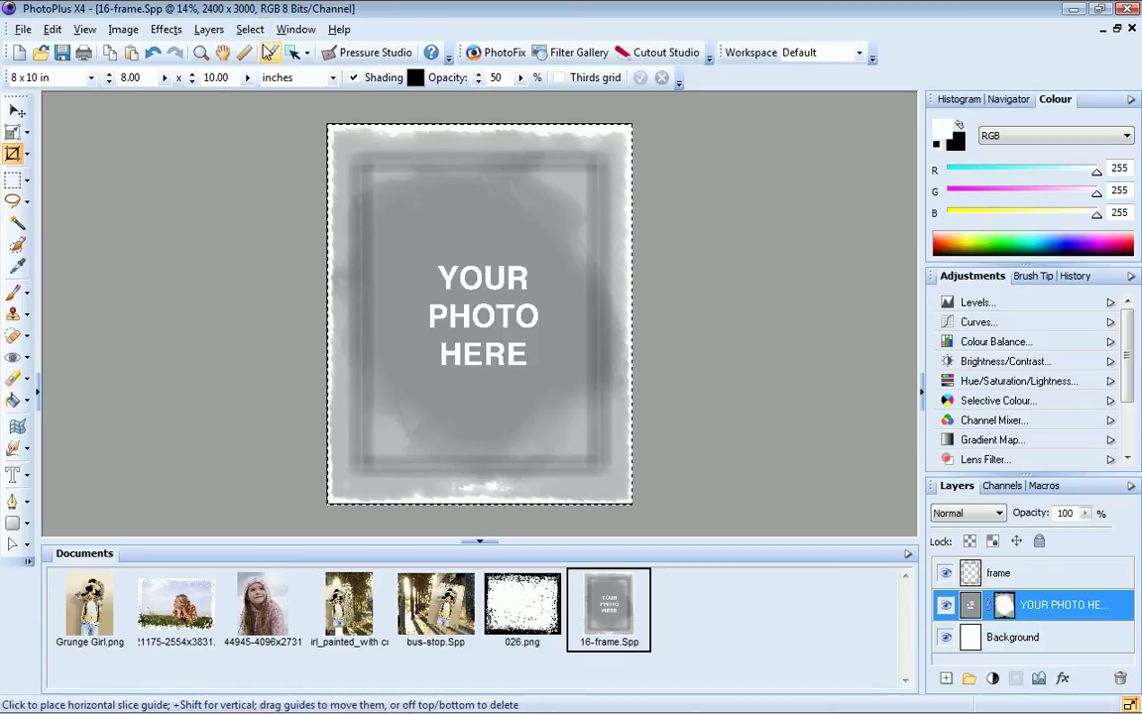
click(52, 30)
mouse_move(99, 149)
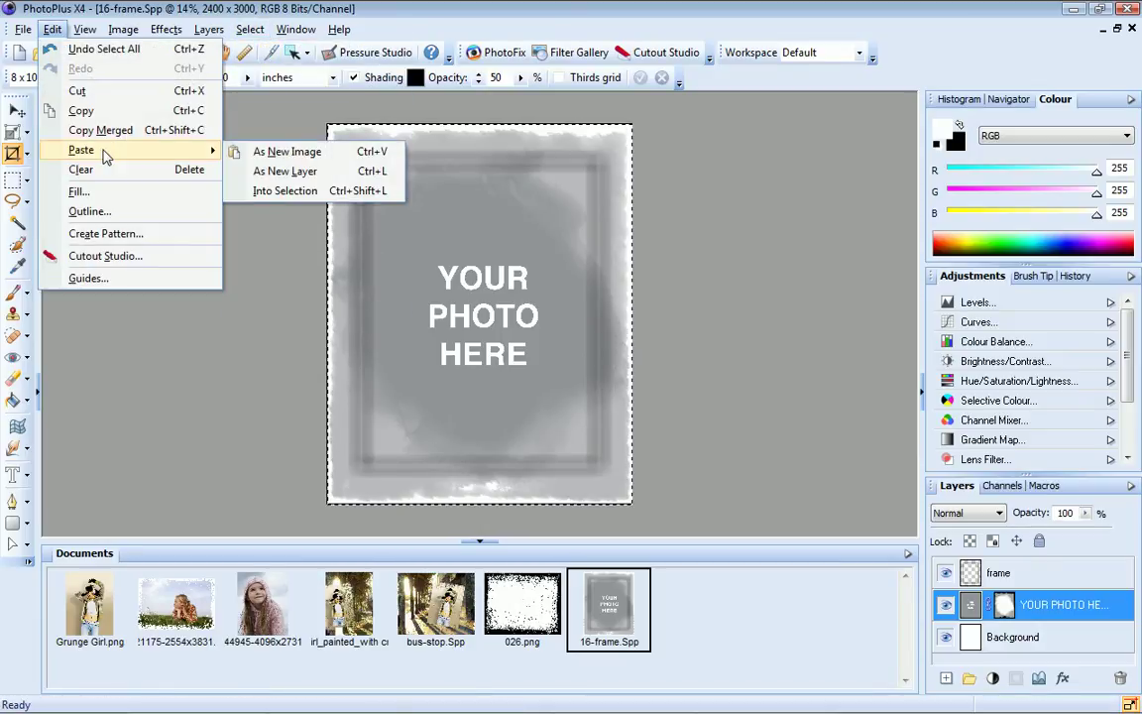
click(278, 200)
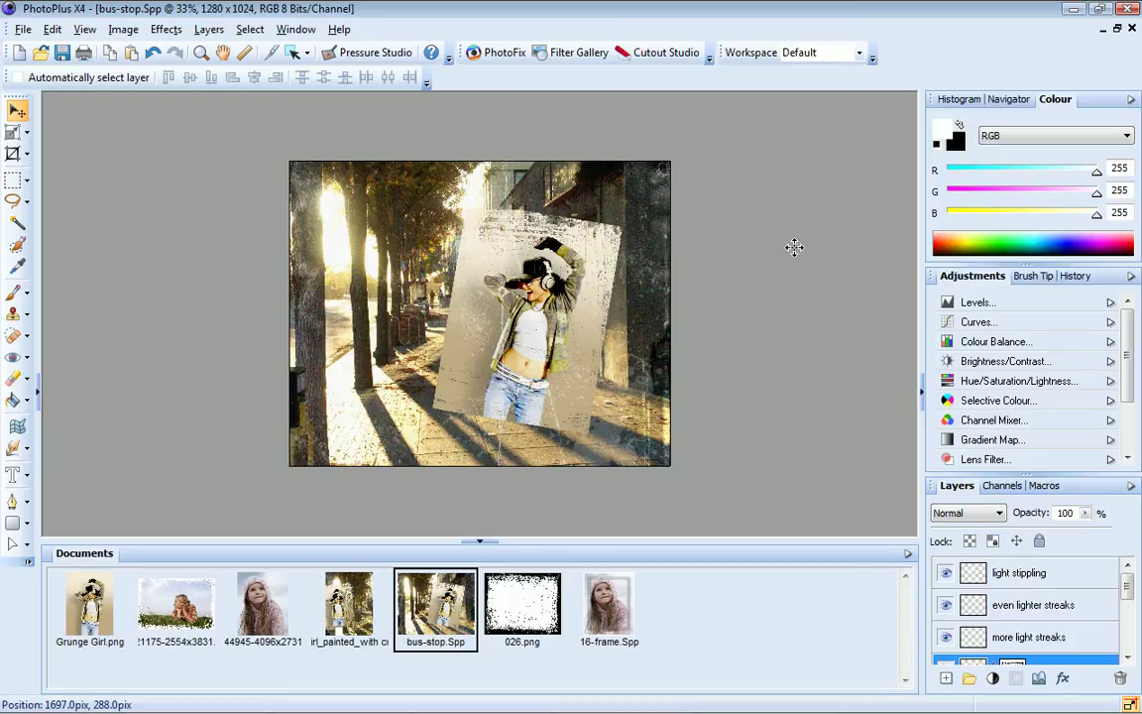
Step: Open the cracked texture 16.png from Edge Library DVD > Backgrounds & Textures > Grunge Textures
click(40, 54)
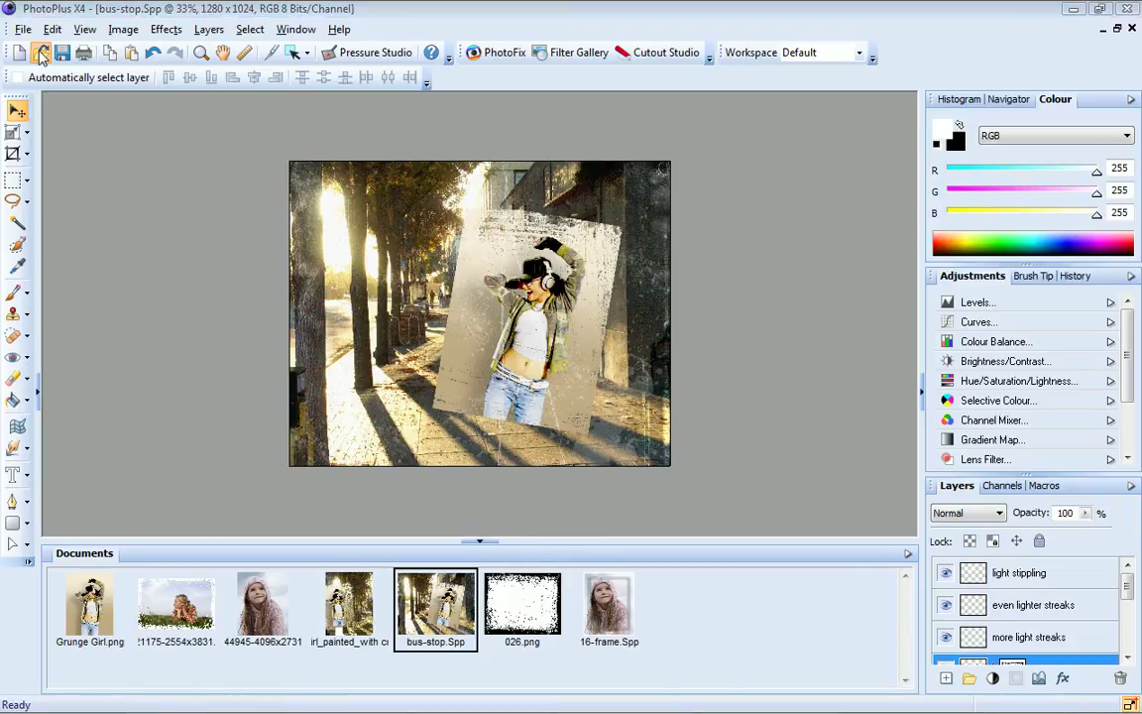
double_click(401, 380)
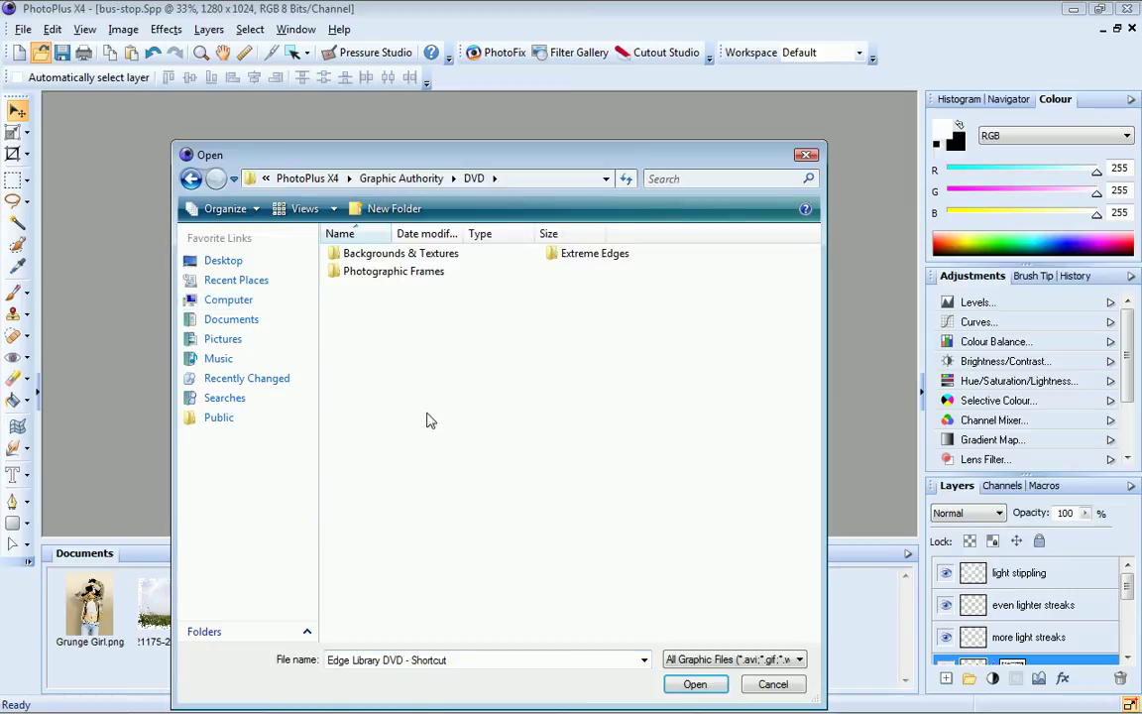
double_click(448, 255)
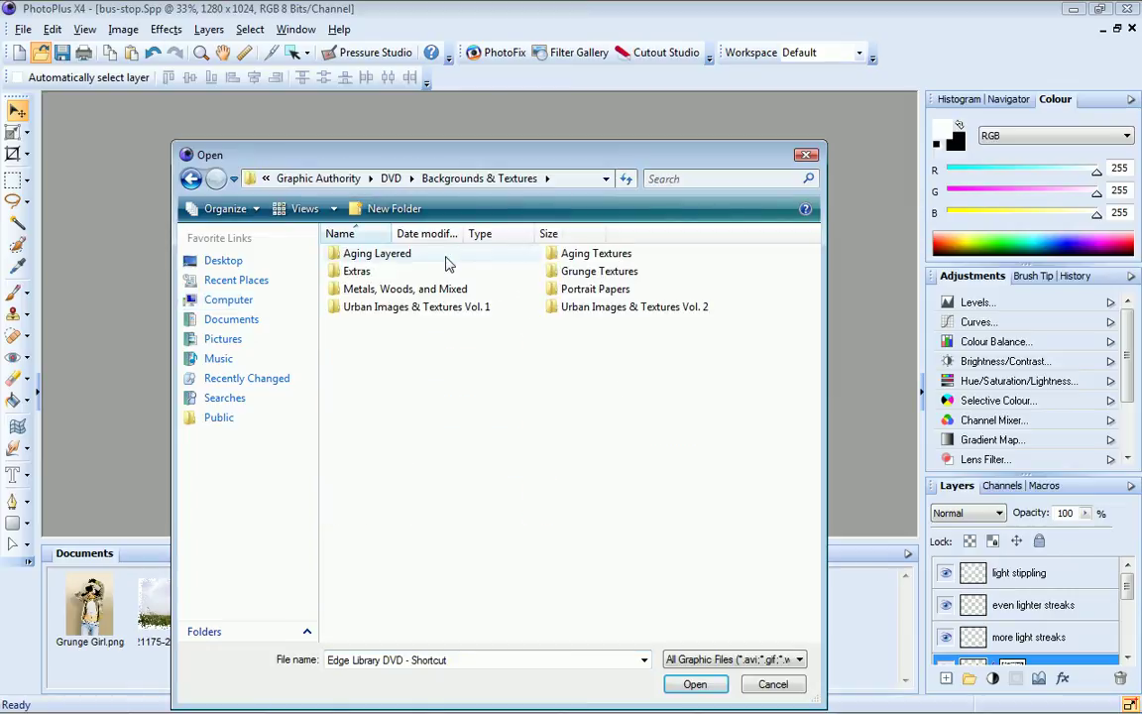
double_click(592, 273)
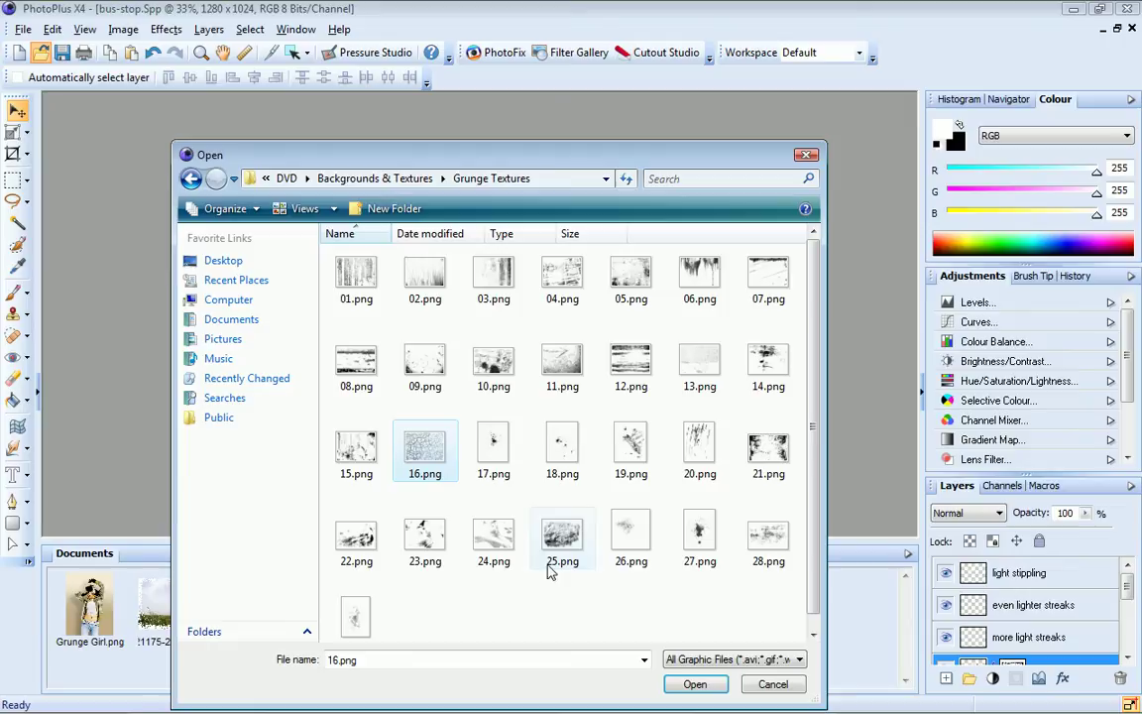
click(695, 684)
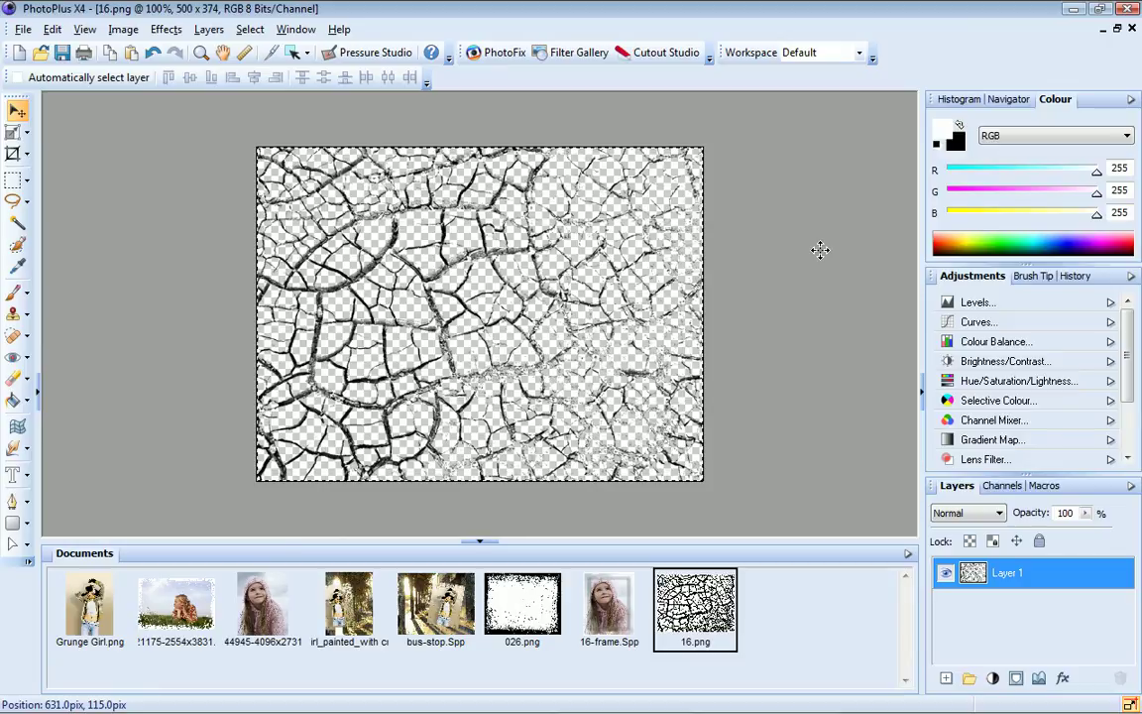
Step: Add a new brush category named 'My Grunge brushes' in the Brush Tip library
click(14, 298)
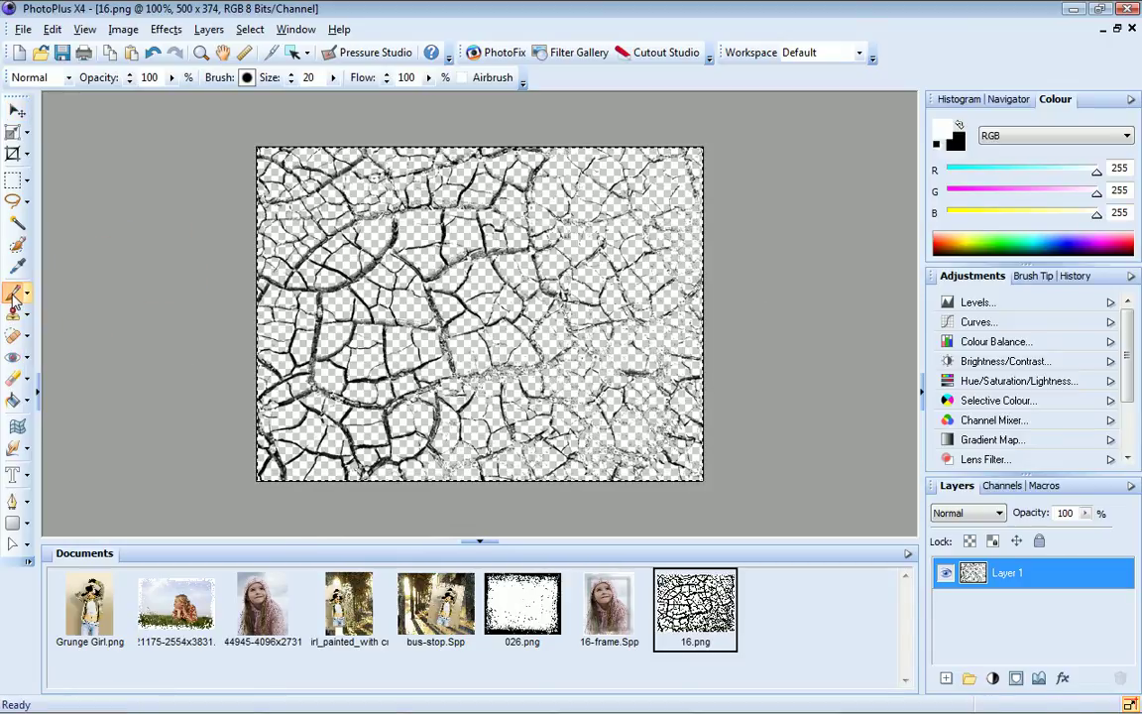
click(1040, 278)
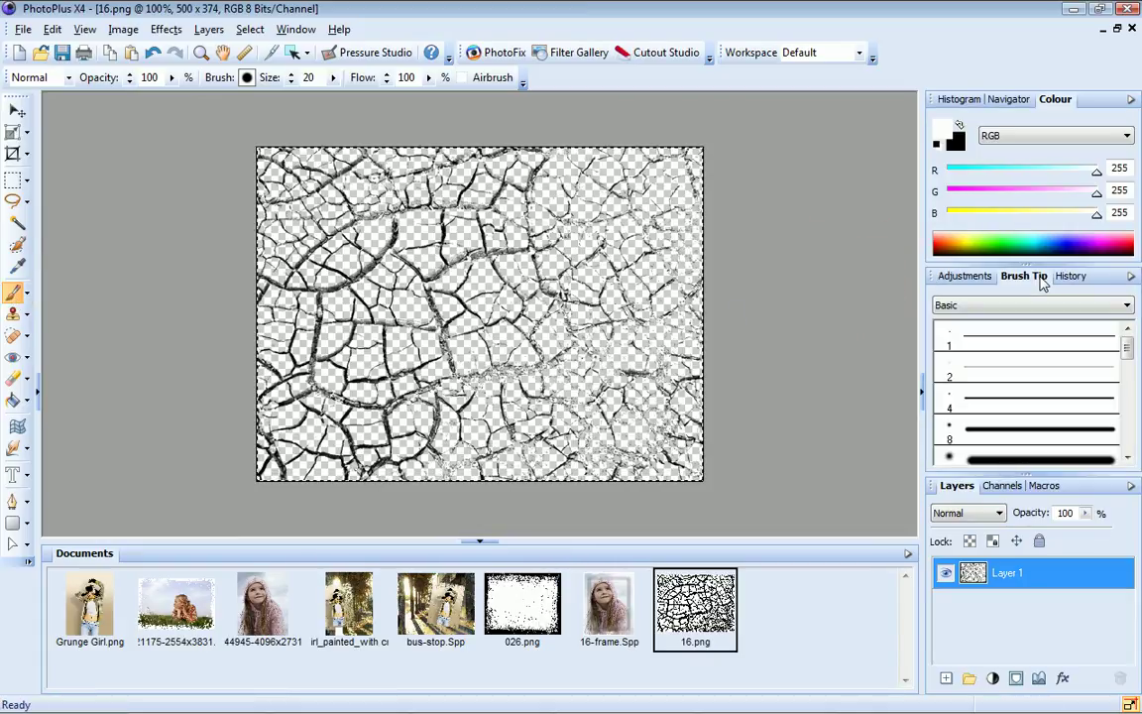
click(1126, 306)
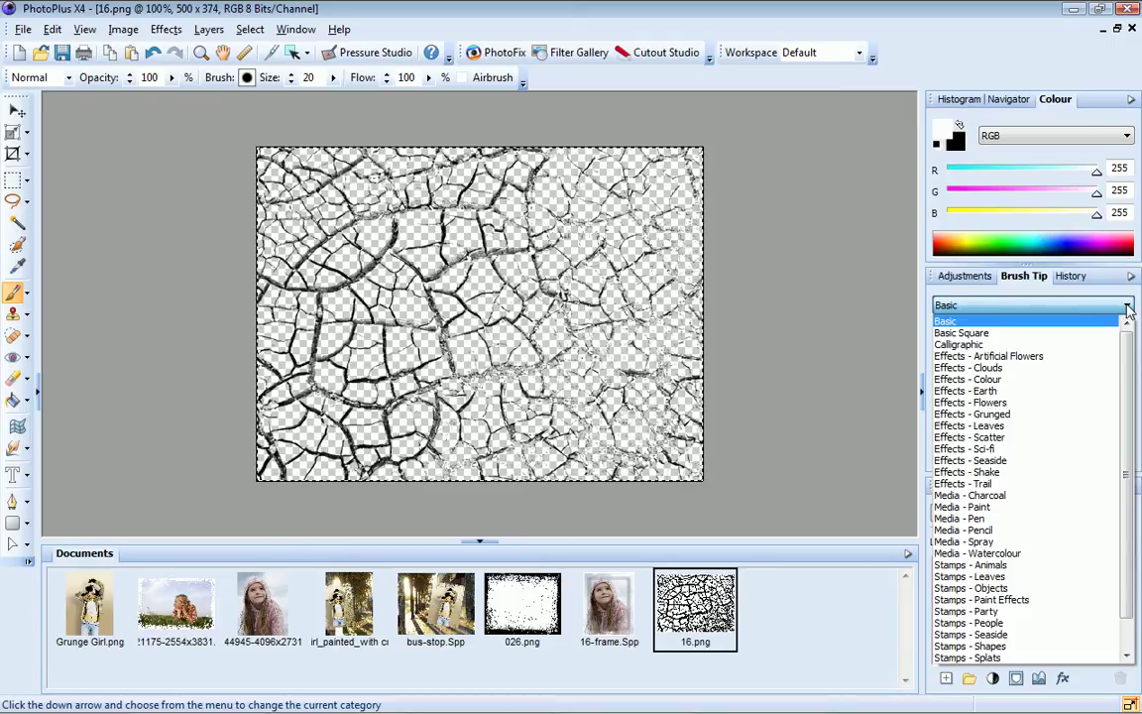
click(880, 376)
right_click(1003, 394)
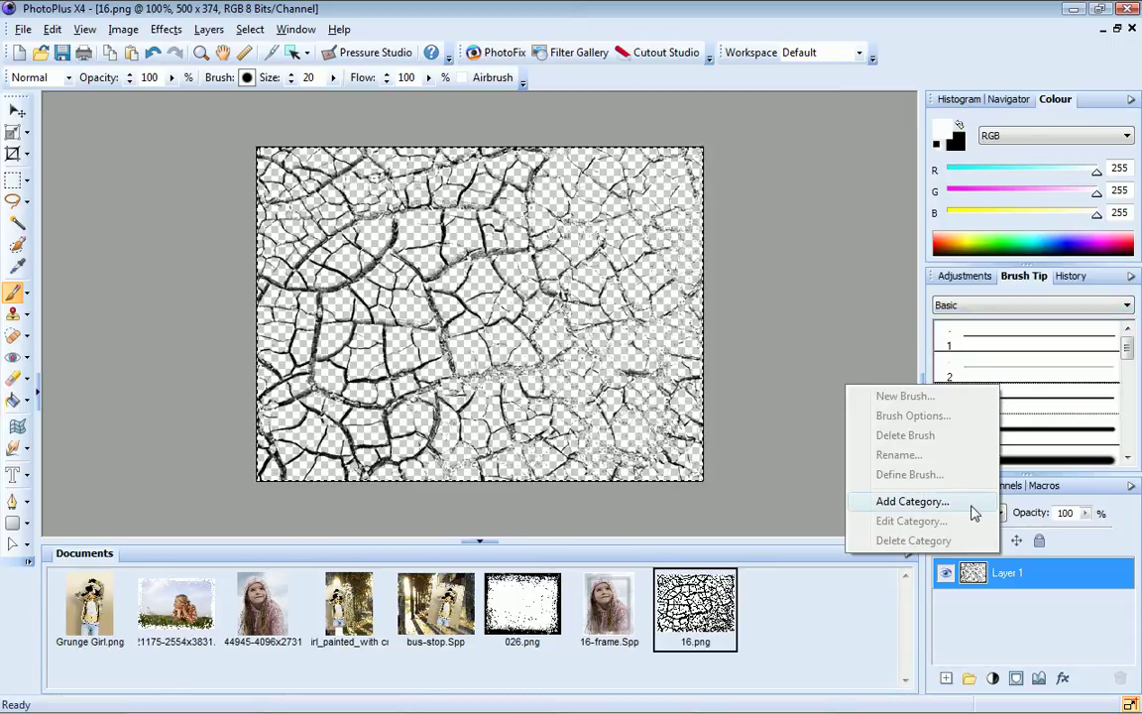
click(912, 501)
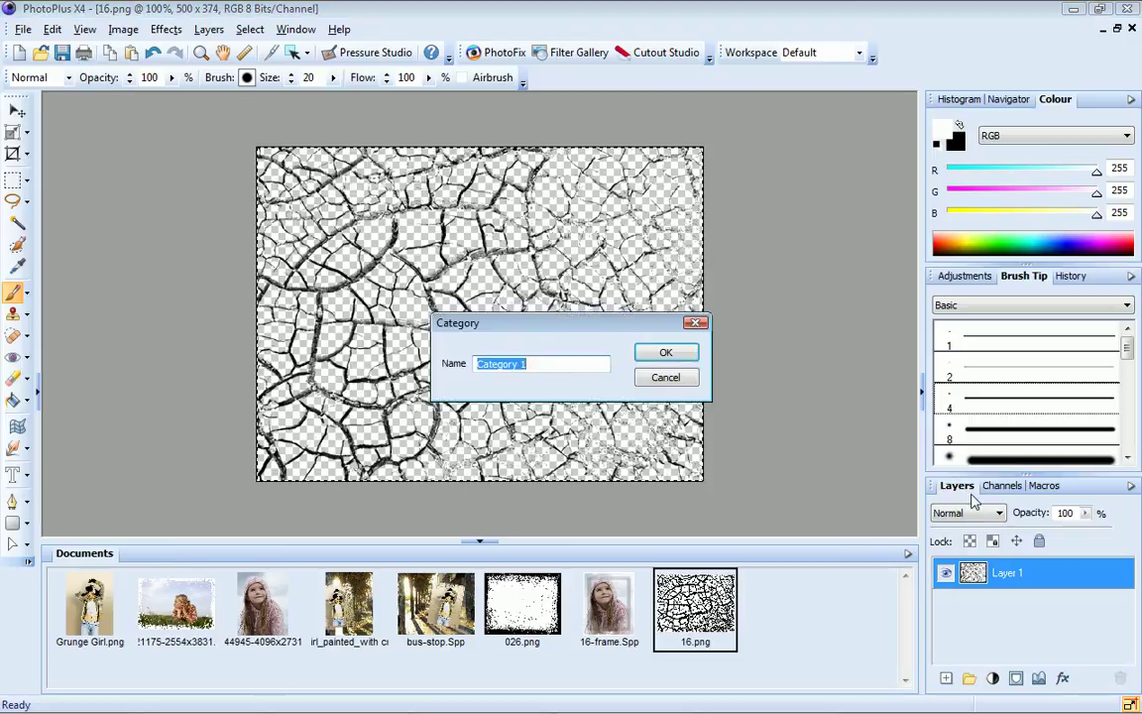
text(My Grunge brushes)
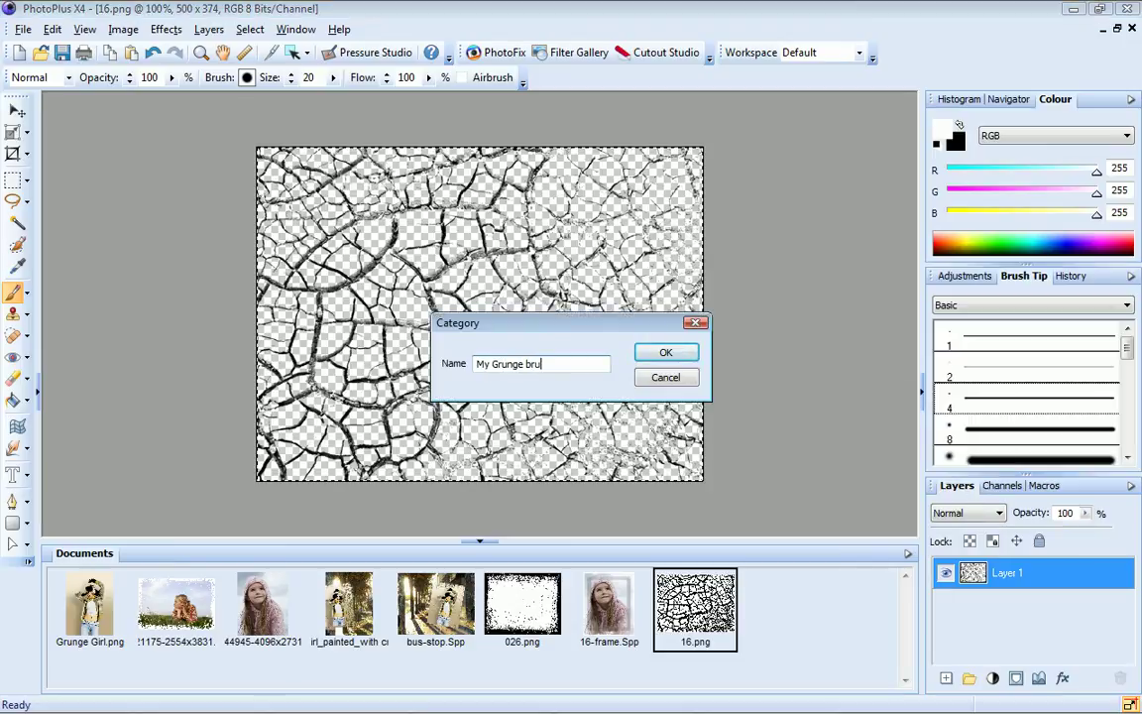
click(666, 352)
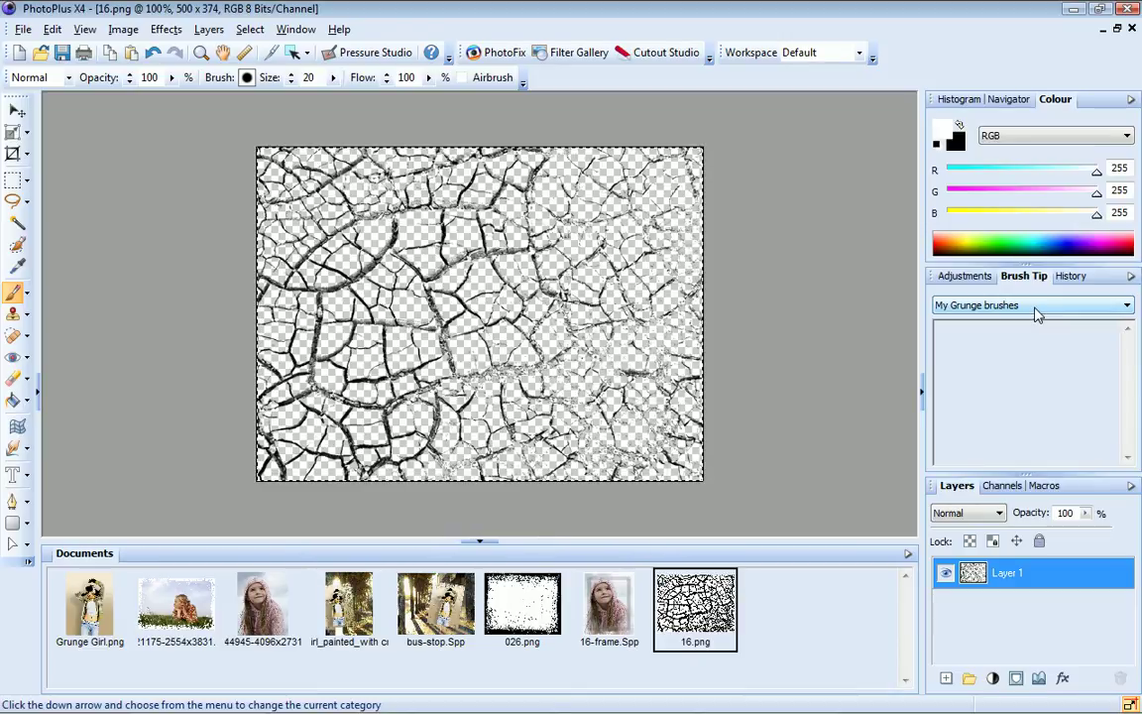
Step: Create a new brush 'Cracked grunge' from the open texture in that category
right_click(958, 339)
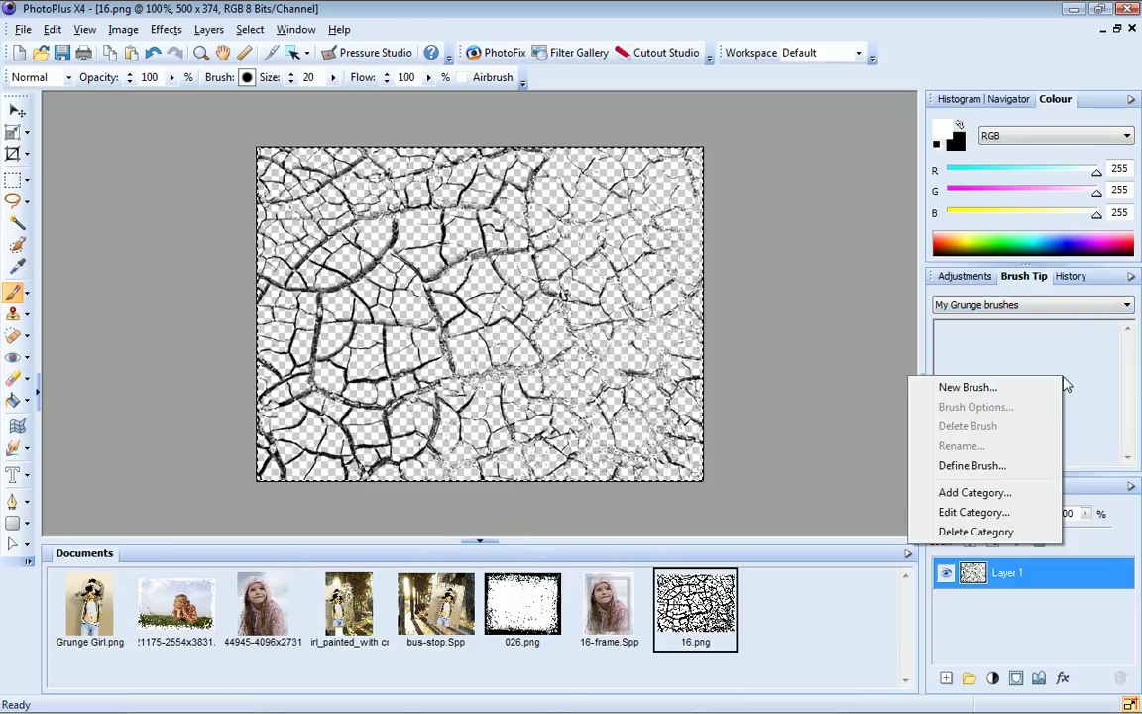
click(1017, 465)
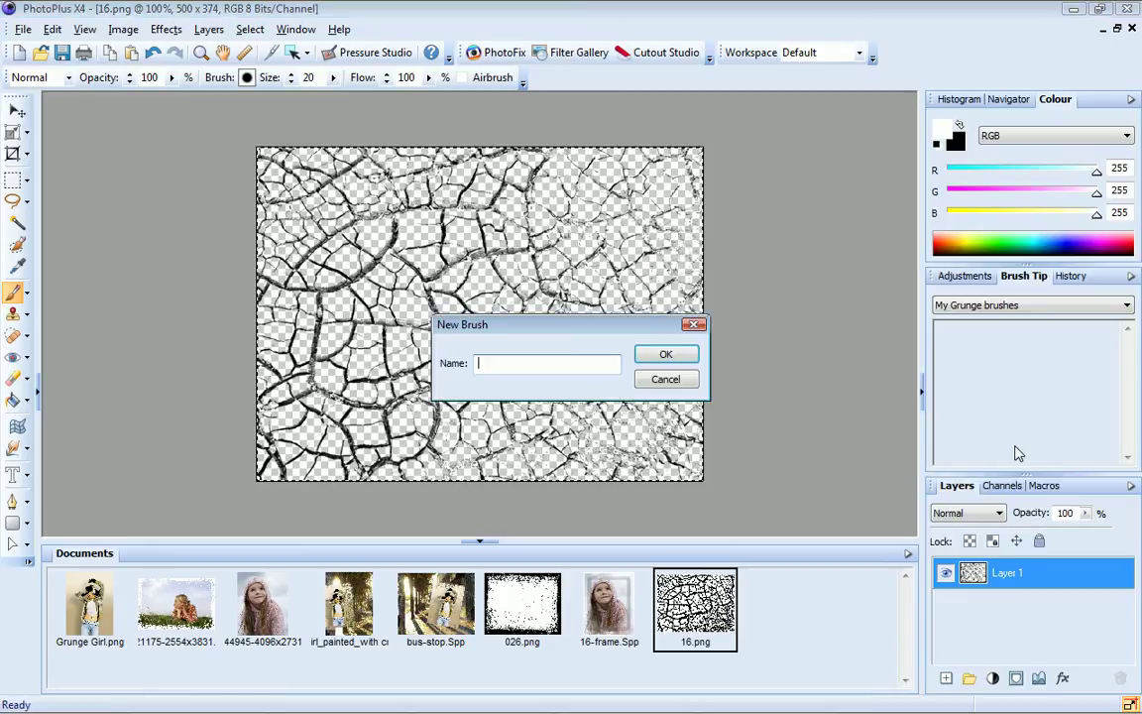
text(Cracked grunge)
click(665, 354)
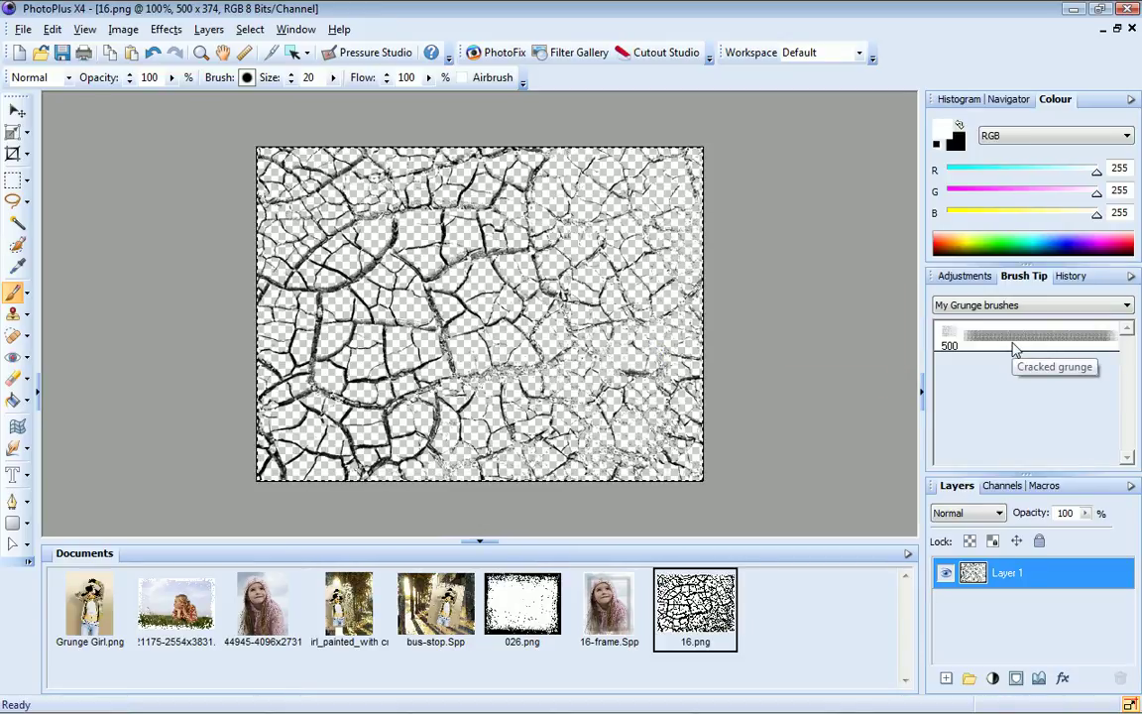
click(445, 615)
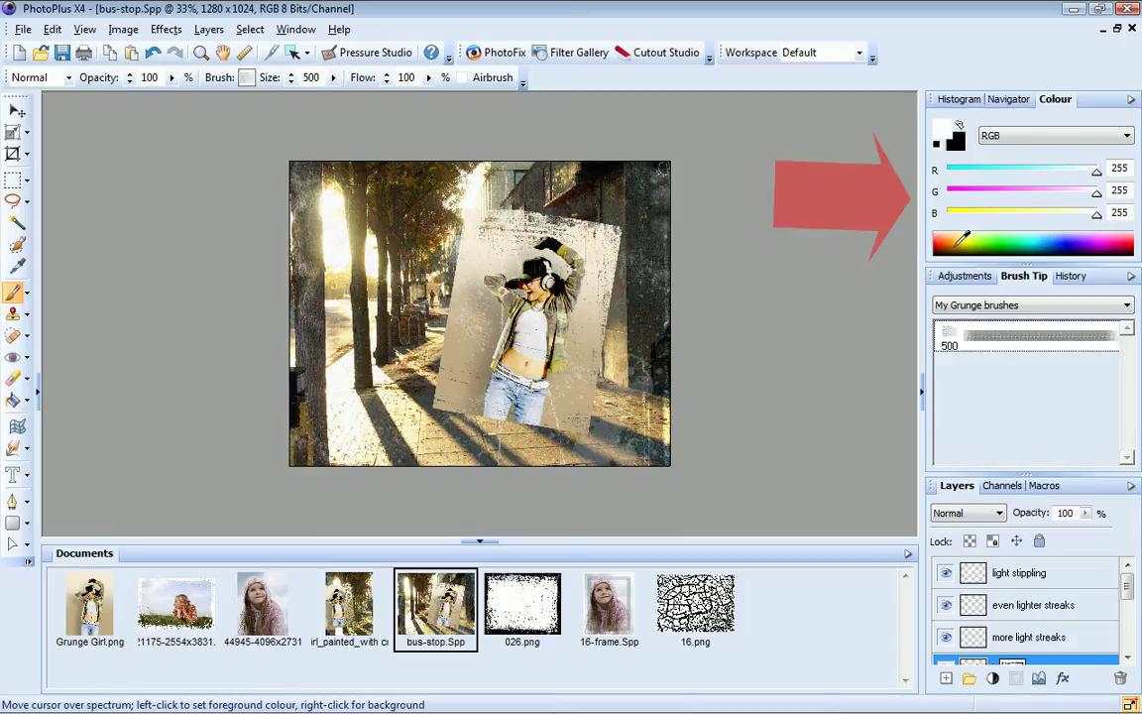
Step: Paint dark brown cracked strokes along the card's left edge with a smaller brush, then switch to cream, size 188
click(962, 242)
click(959, 247)
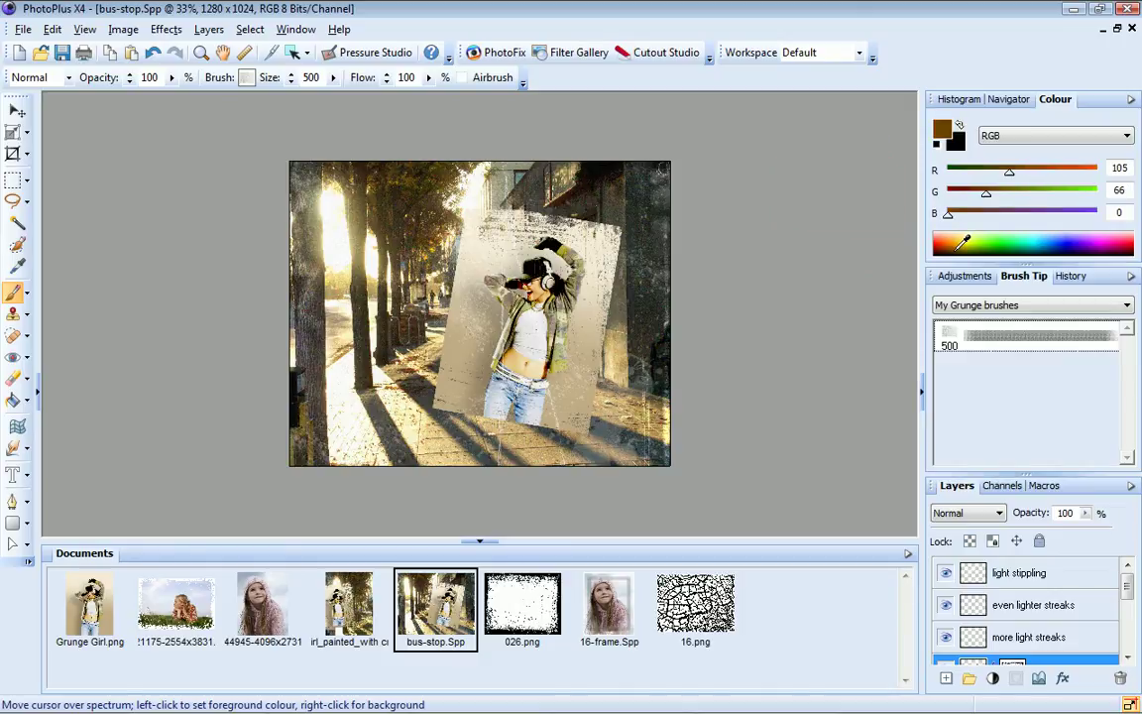
click(334, 78)
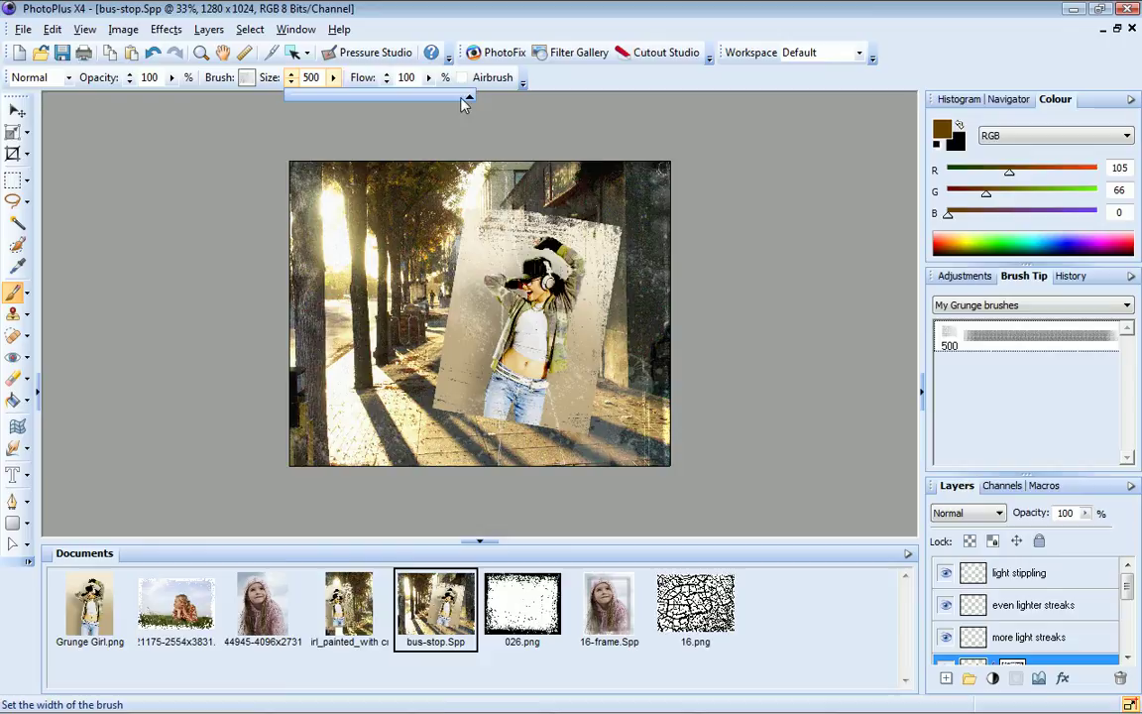
drag(468, 103, 349, 103)
click(443, 390)
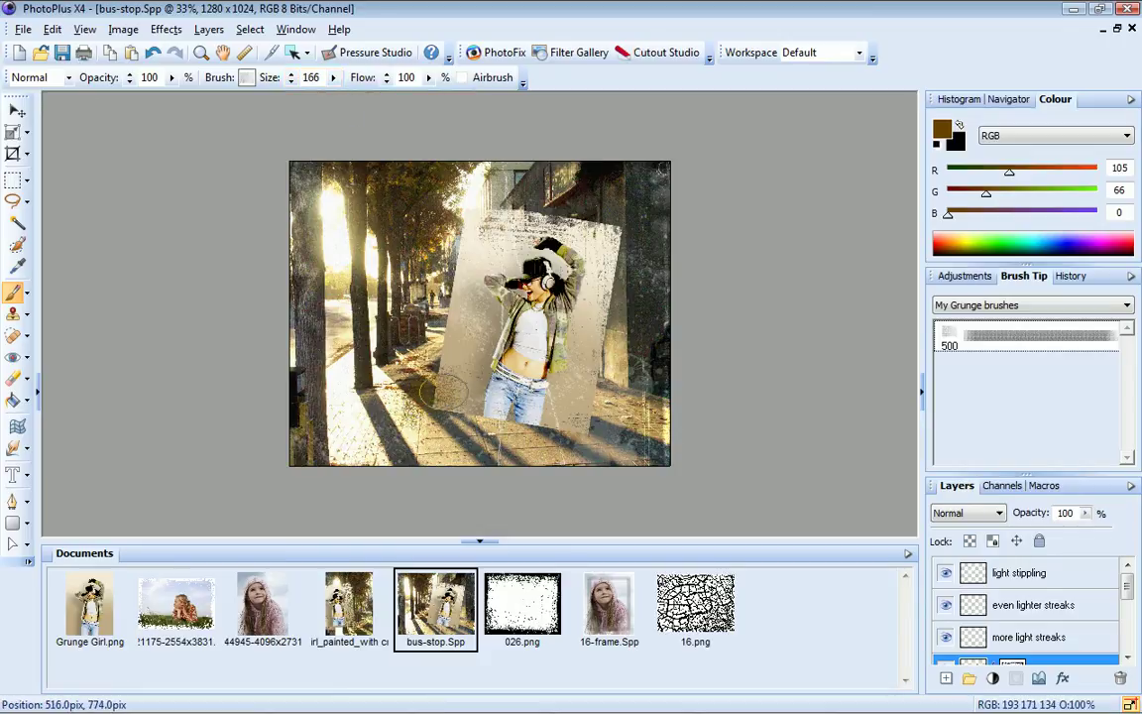
mouse_move(455, 440)
mouse_down()
mouse_move(445, 357)
mouse_move(464, 332)
mouse_move(469, 219)
mouse_move(474, 239)
mouse_move(485, 214)
mouse_move(449, 287)
mouse_up()
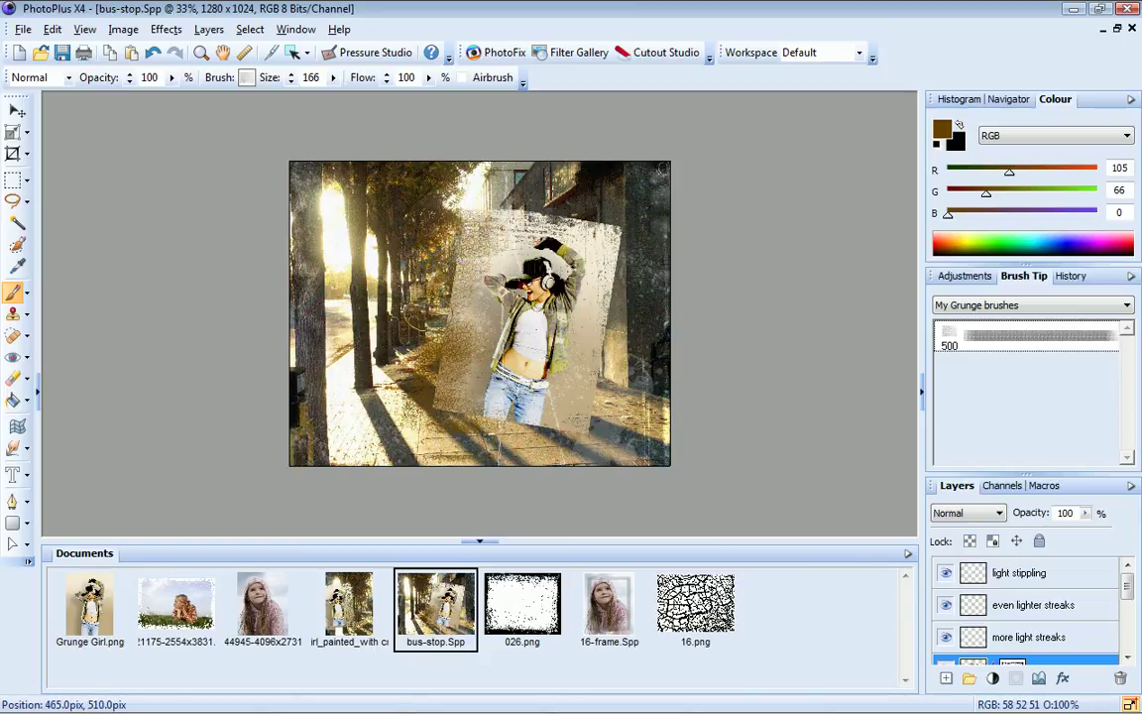
click(963, 231)
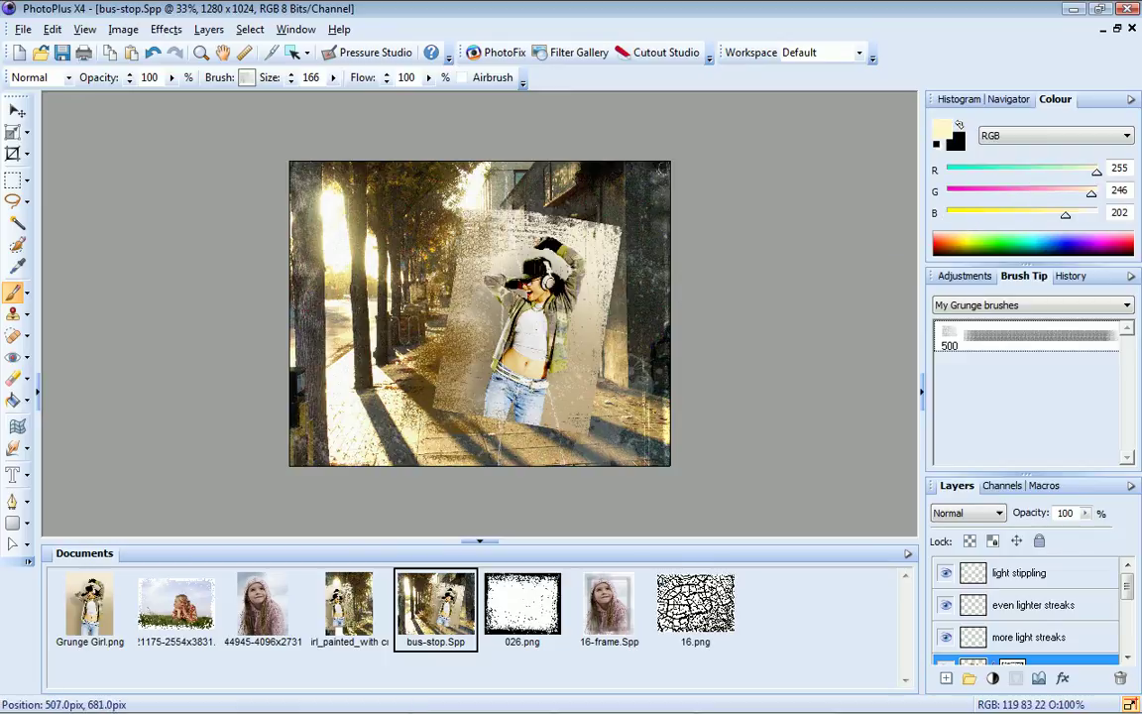
drag(347, 99, 358, 99)
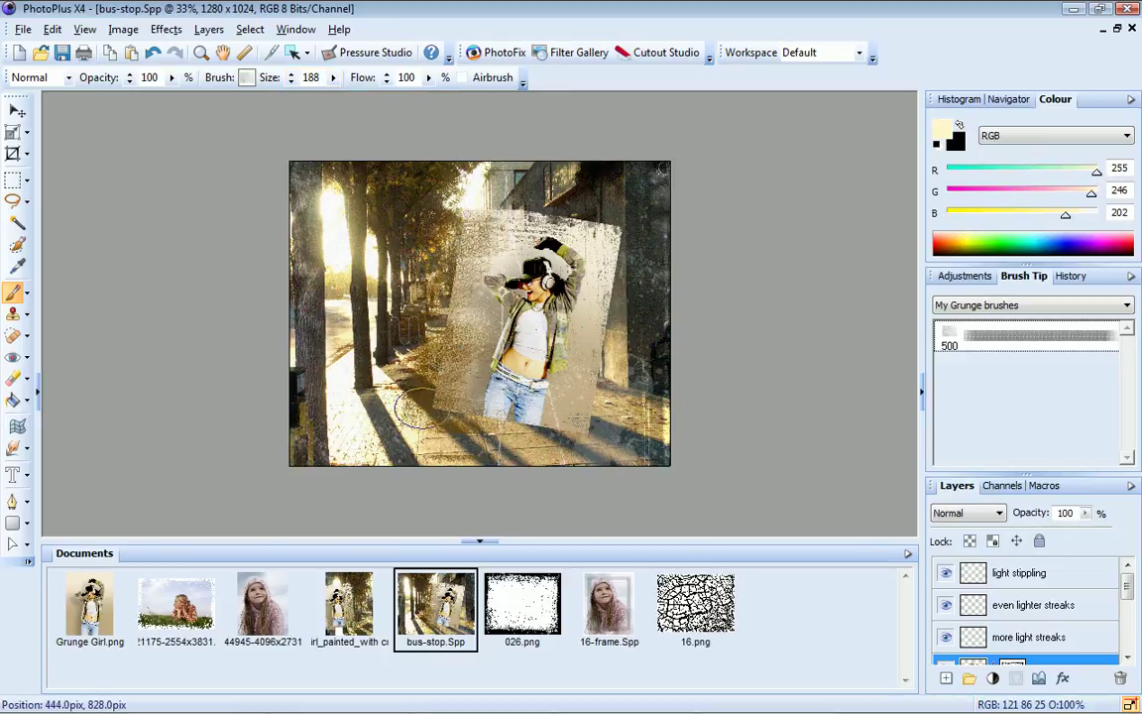